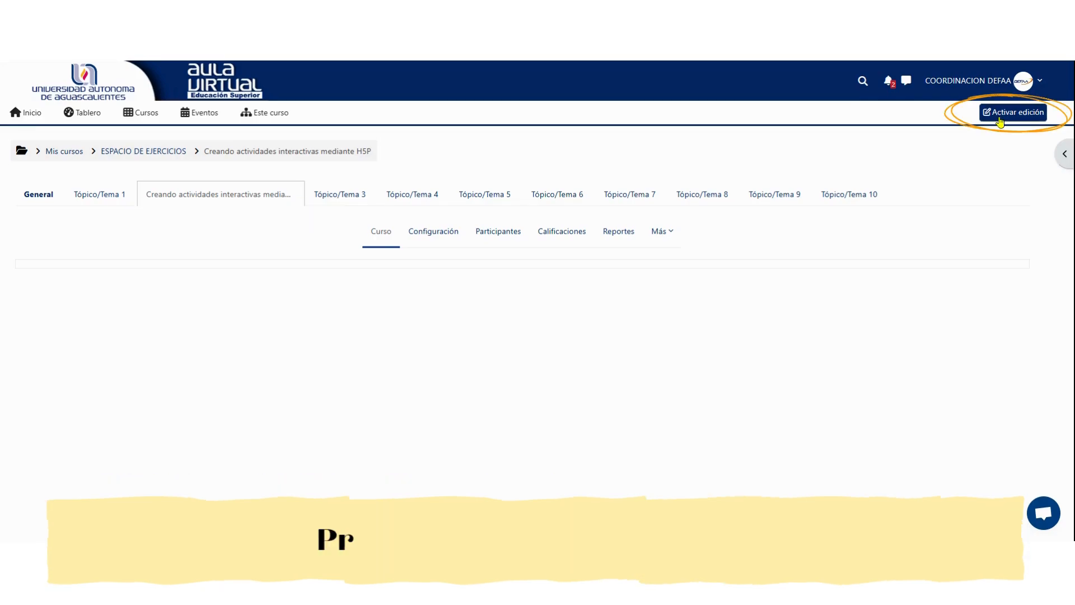
Step: Turn on course editing and add a Contenido Interactivo (H5P) activity to the current topic
left_click(1010, 124)
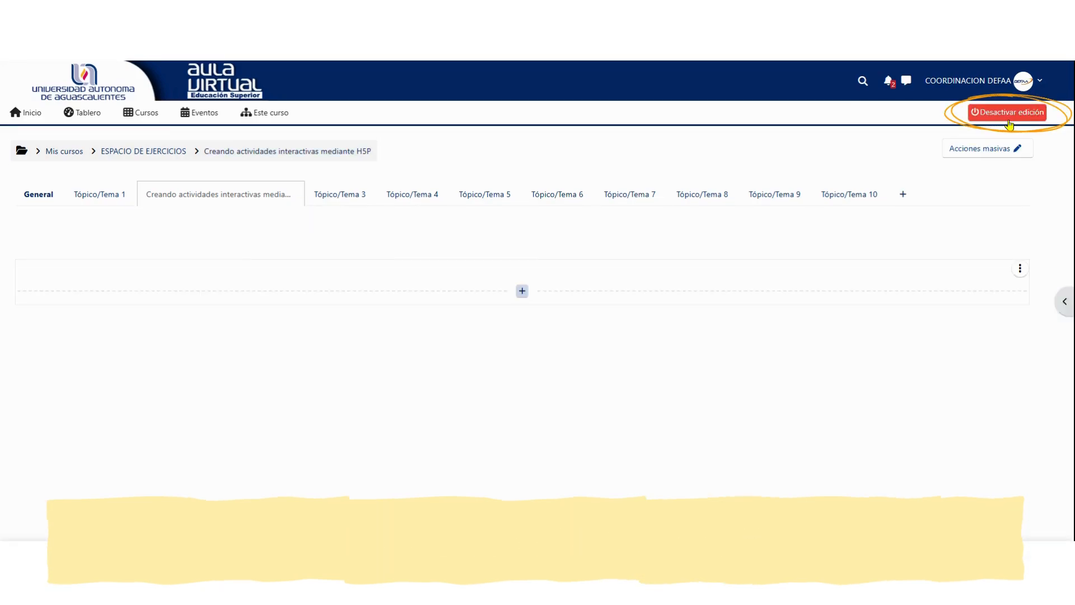
left_click(522, 302)
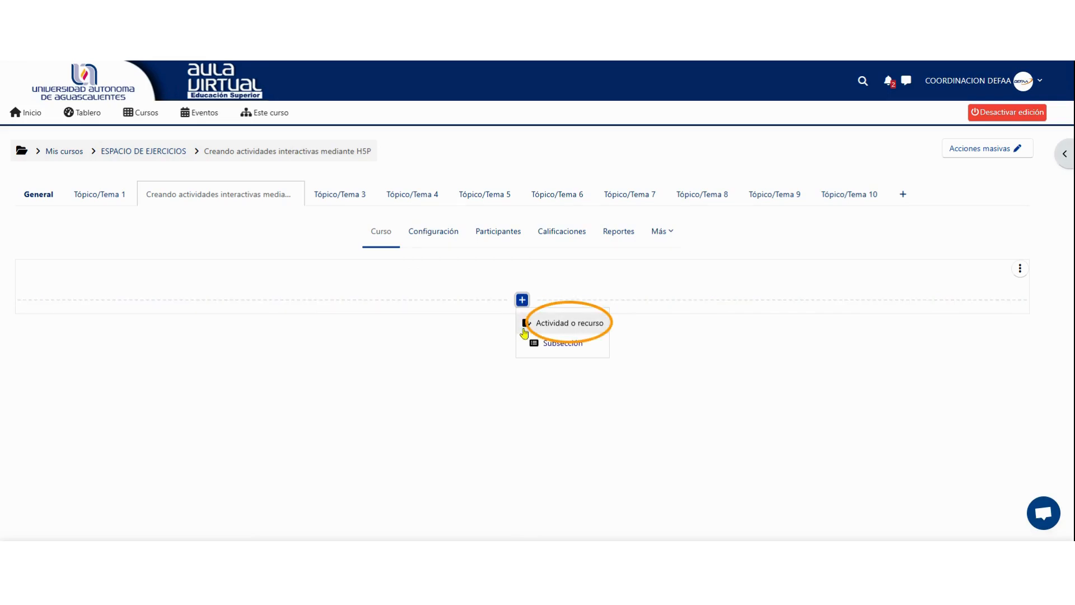
left_click(568, 330)
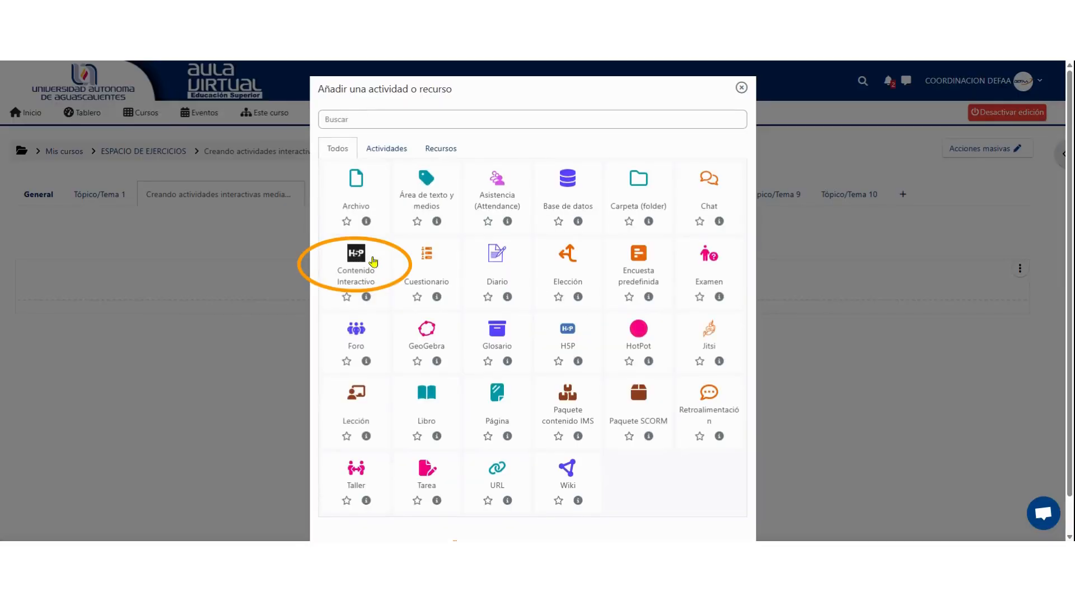
left_click(378, 280)
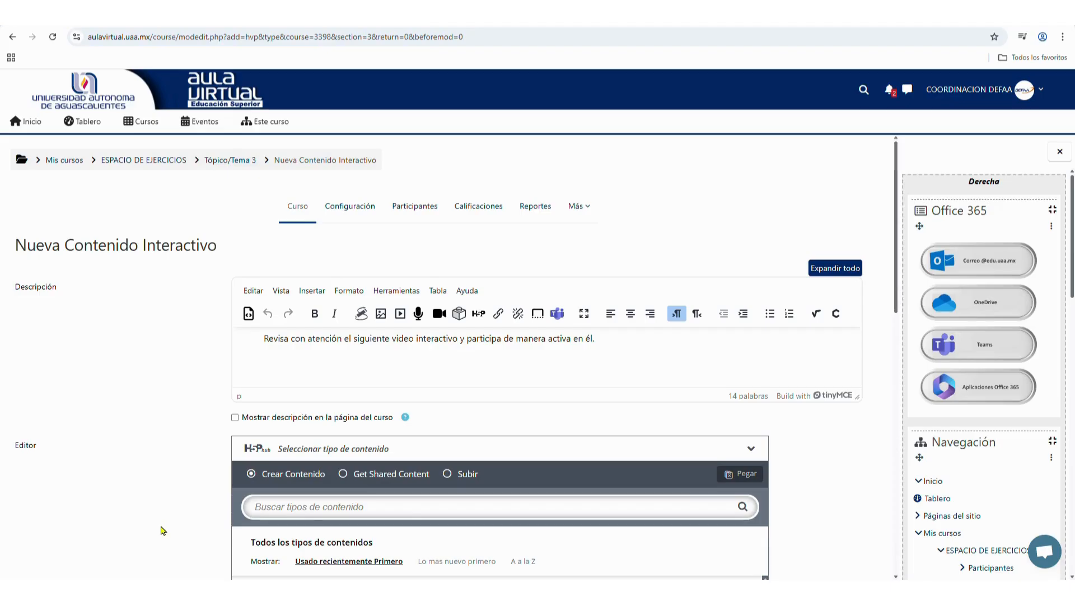
Step: Choose Vídeo interactivo as the content type for the new H5P activity
scroll(162, 529, "down", 6)
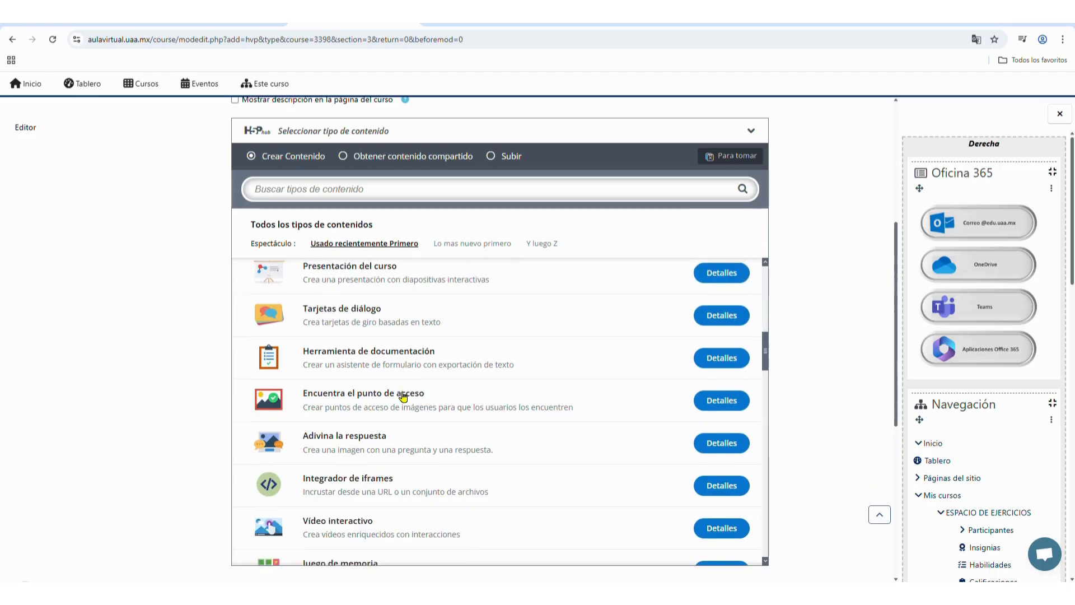
scroll(406, 398, "down", 2)
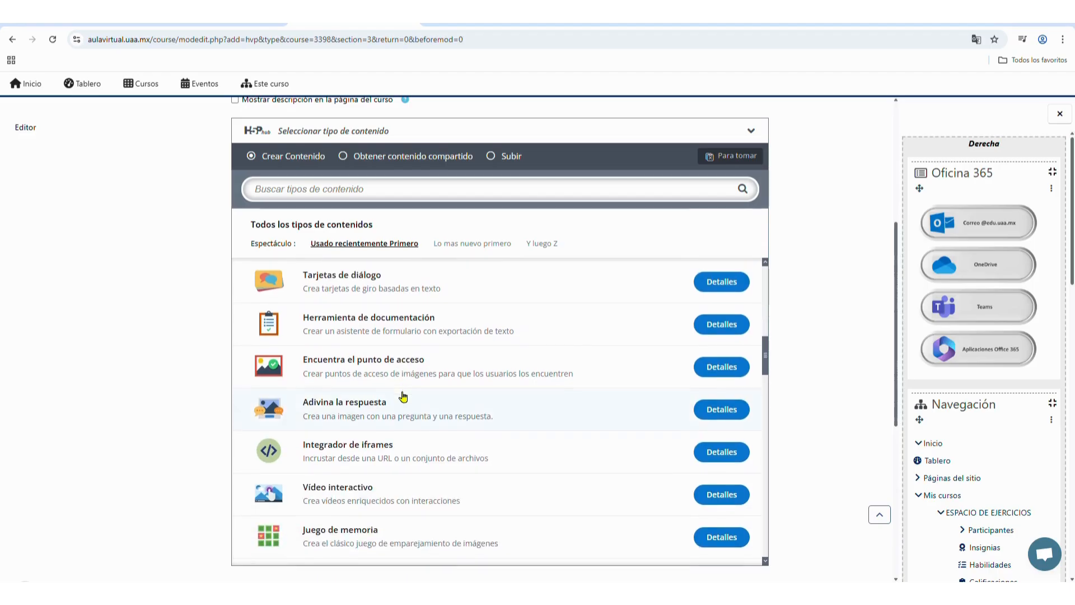
scroll(403, 397, "down", 2)
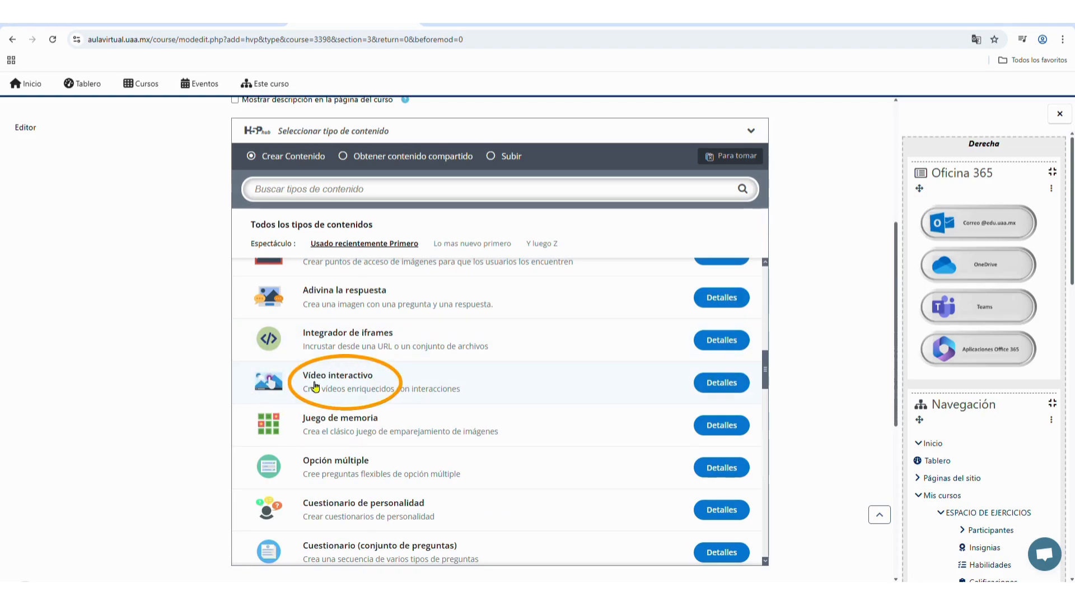
left_click(385, 389)
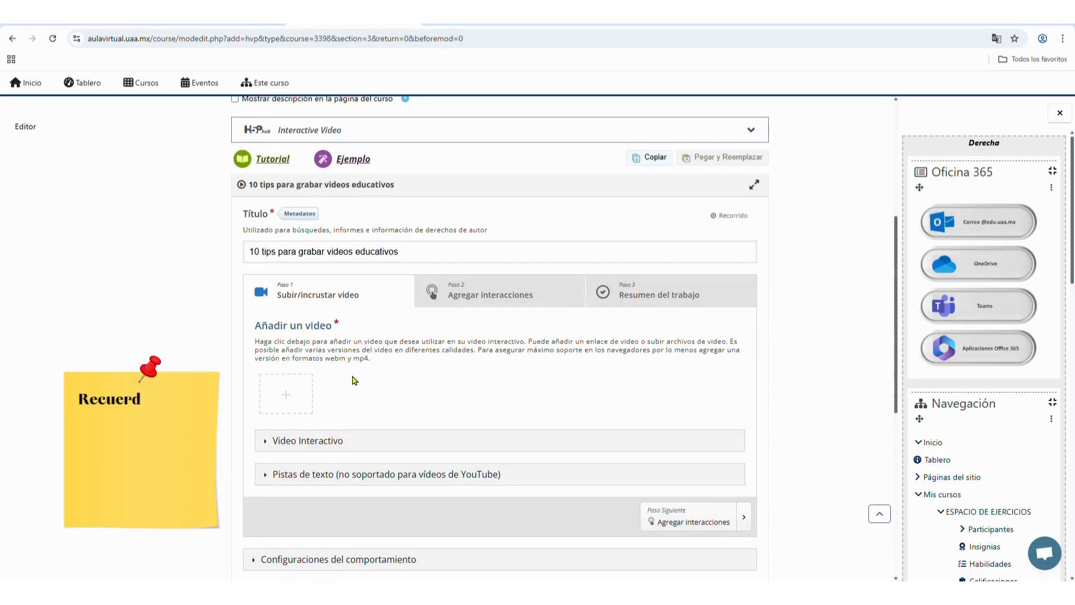
left_click(310, 402)
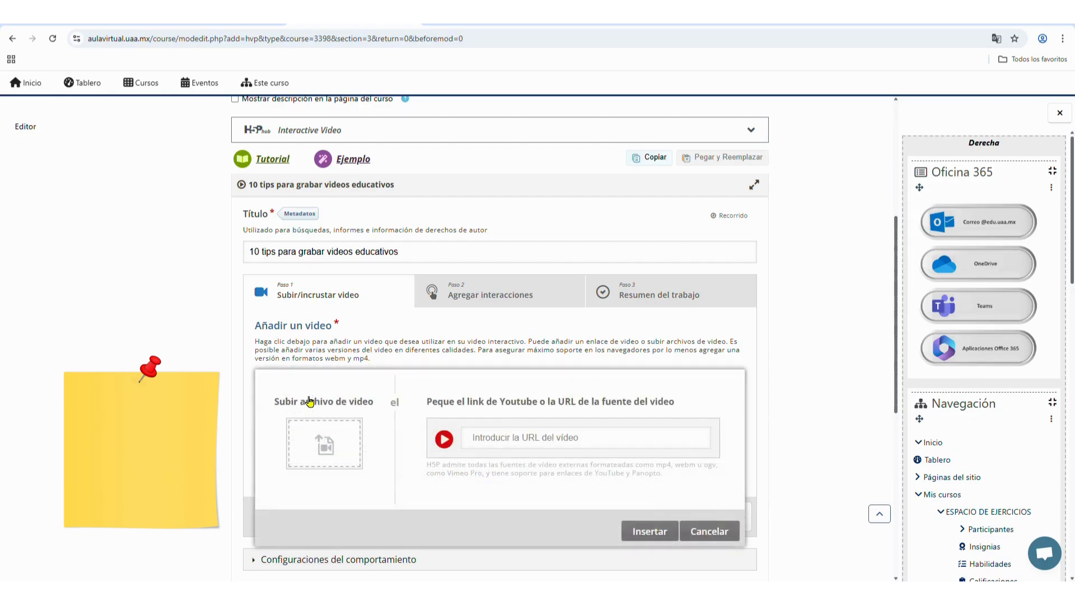
left_click(569, 449)
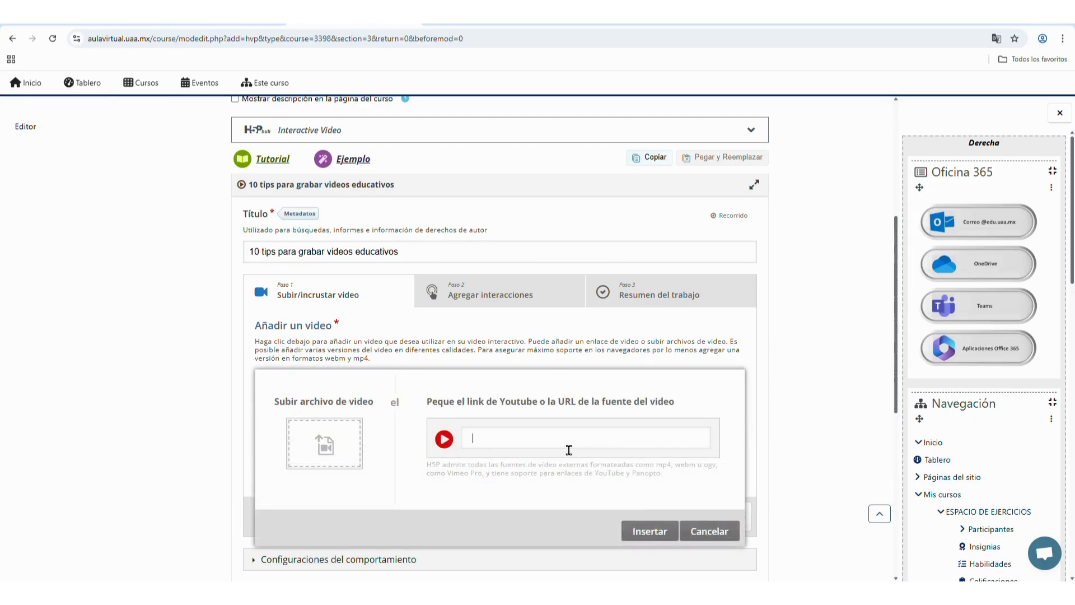
type("https://youtu.be/kXZG-Co2hVo")
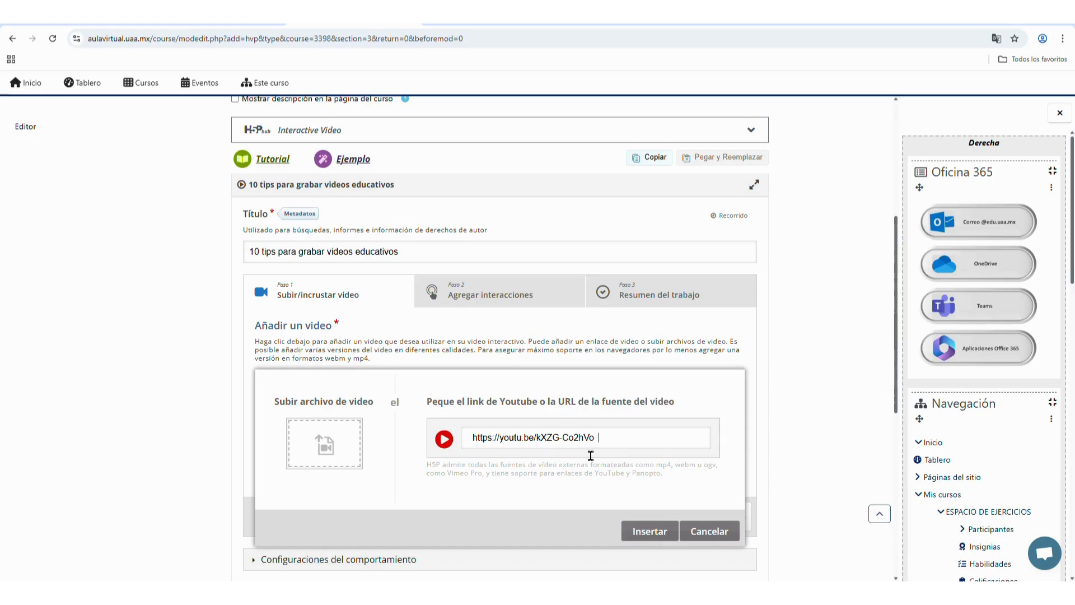
scroll(616, 457, "down", 2)
left_click(664, 425)
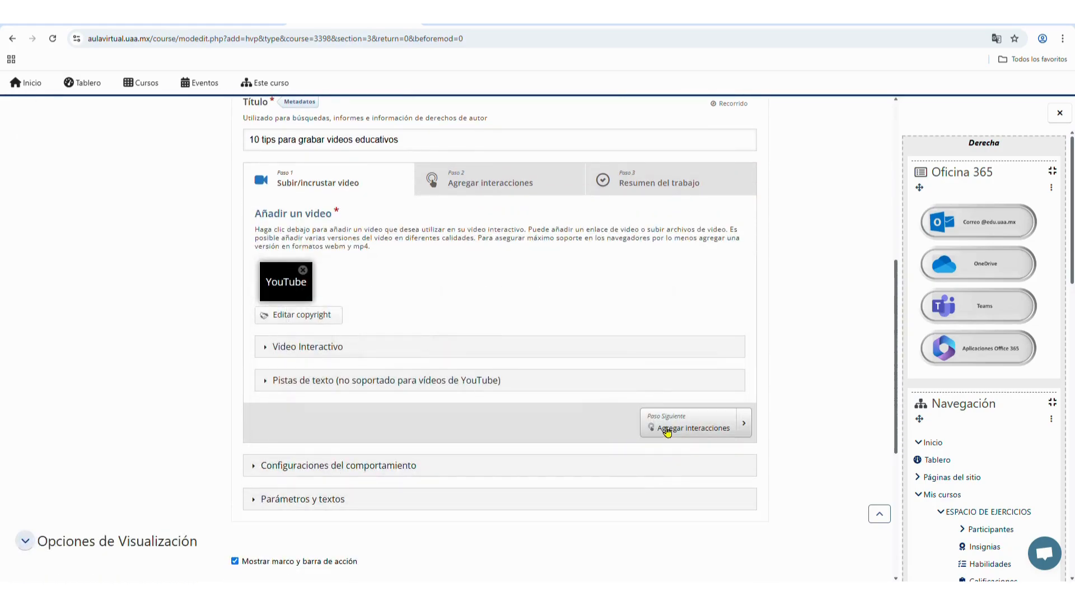
Step: Go on to the Agregar interacciones stage and dismiss its introductory guide
left_click(707, 427)
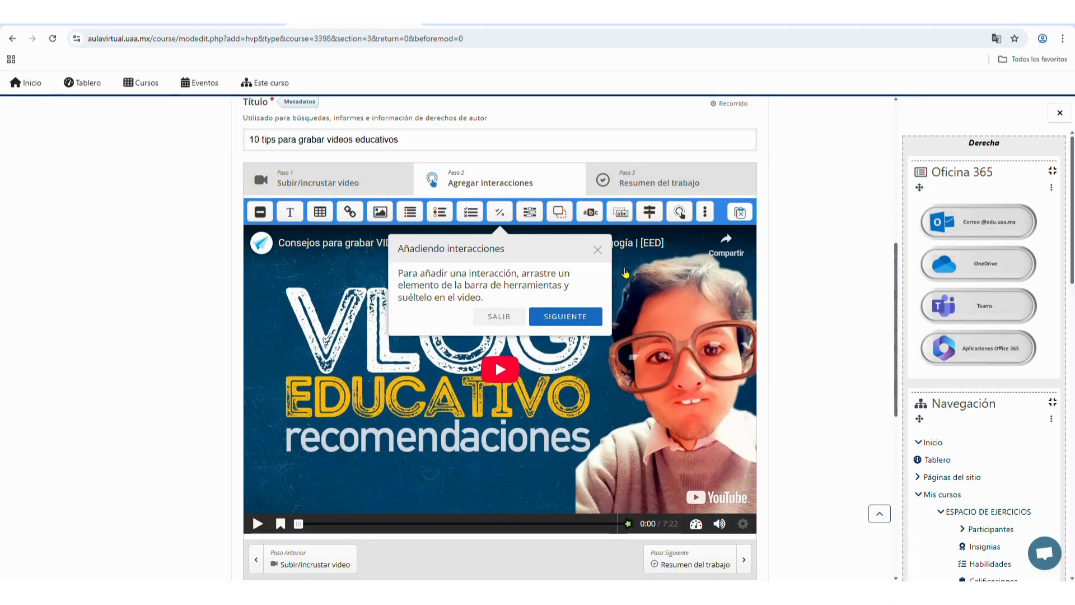
left_click(598, 249)
scroll(598, 250, "down", 1)
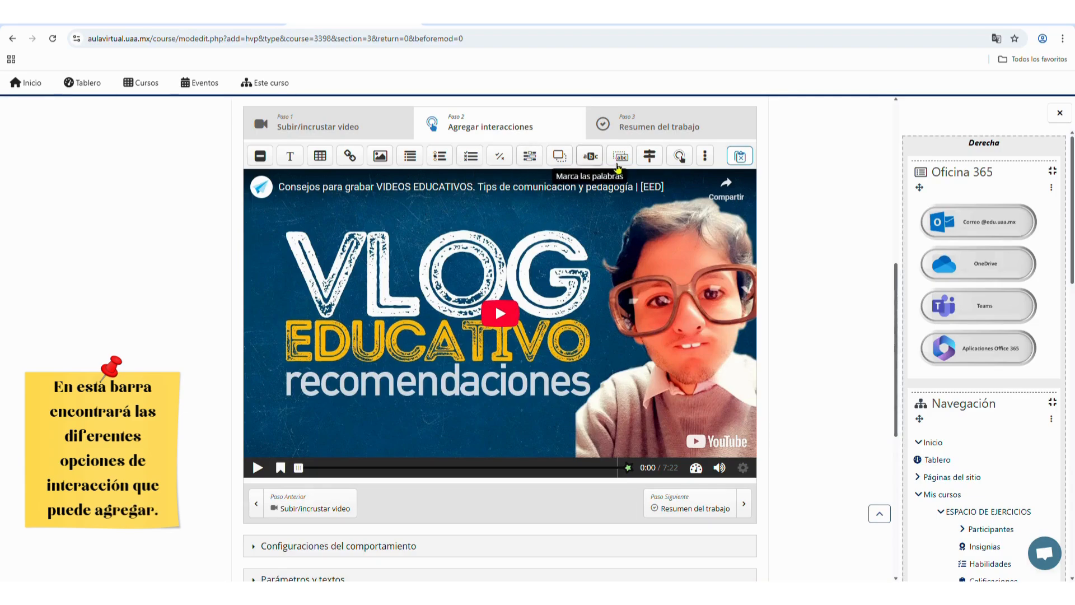
scroll(598, 377, "up", 1)
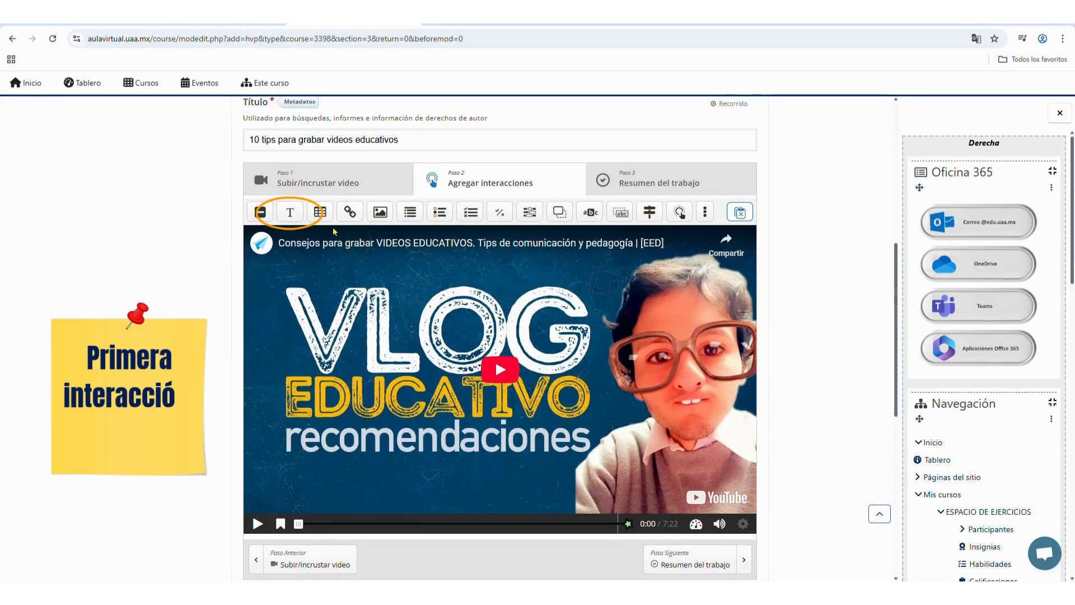
Step: Add a text interaction shown from 0:53 to 0:54 as a Cartel, with the video paused
left_click(301, 214)
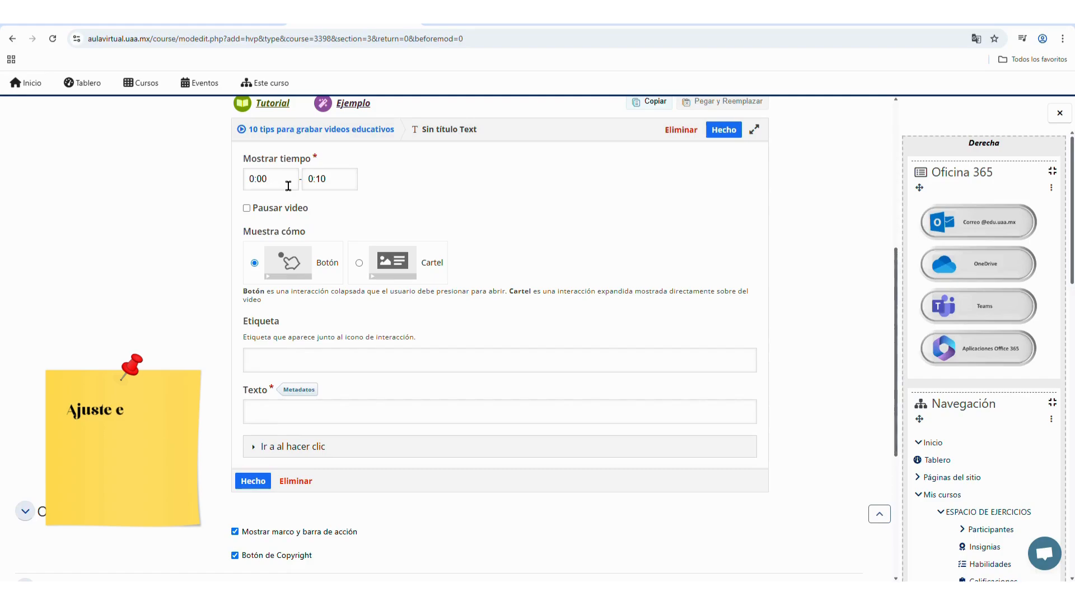
left_click(288, 186)
key("BackSpace")
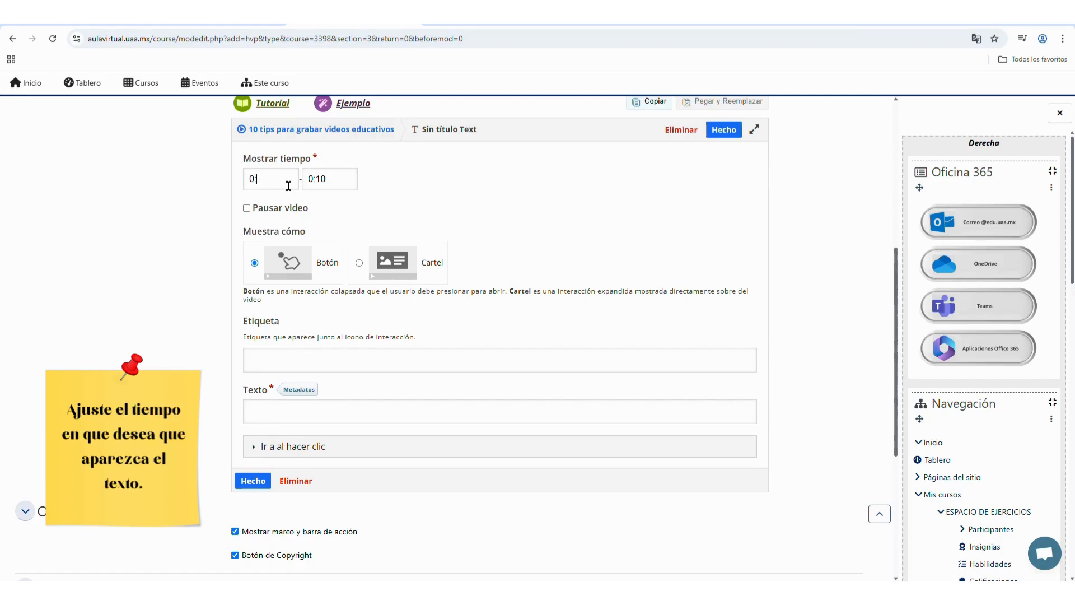
type("53")
left_click(350, 178)
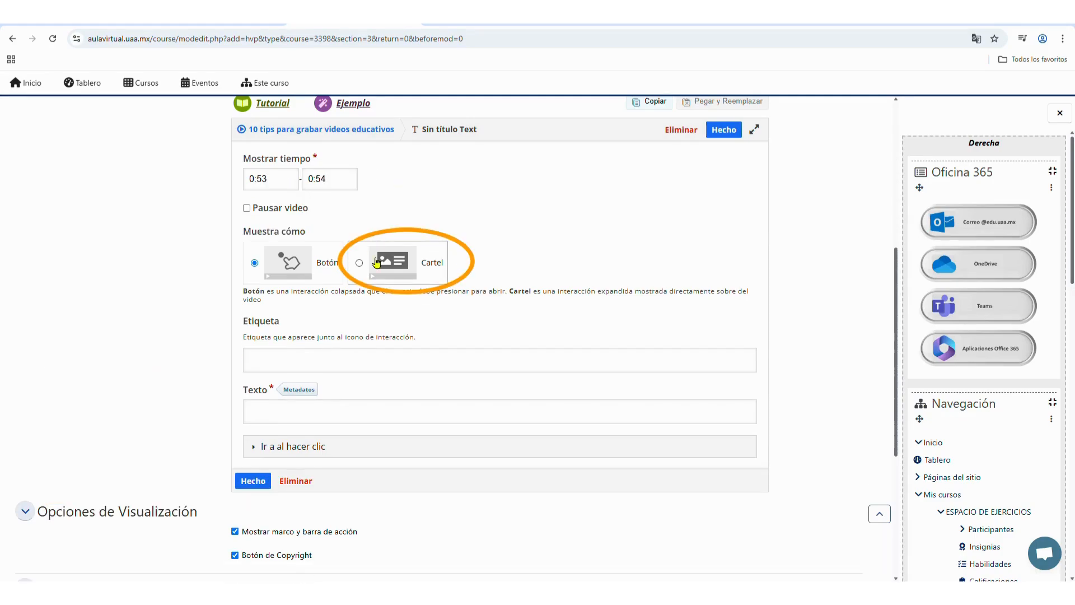
left_click(359, 264)
scroll(347, 281, "down", 1)
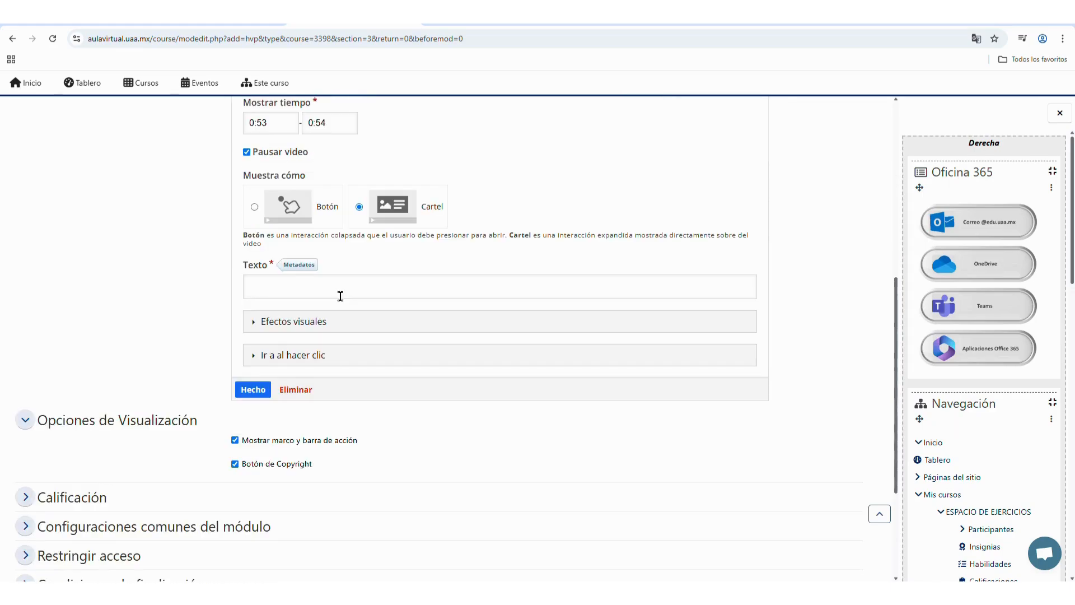
Step: Fill the interaction with the text beginning "Tips para grabar los videos educativos. Es Importante que sepamos qué es lo que se va a trabajar" and save it
left_click(341, 296)
type("Tips para grabar los videos educativos. Es Importante que sepamos qué es lo que se va a trabajar, que se haga referencia a lo que estamos trabajando y que cuidemos el fondo puesto que es muy importante cuidar el fondo; lo que está atrás, por ejemplo, si vamos a hablar sobre una biblioteca; en ese sentido que nuestro fondo sea un librero con libros.")
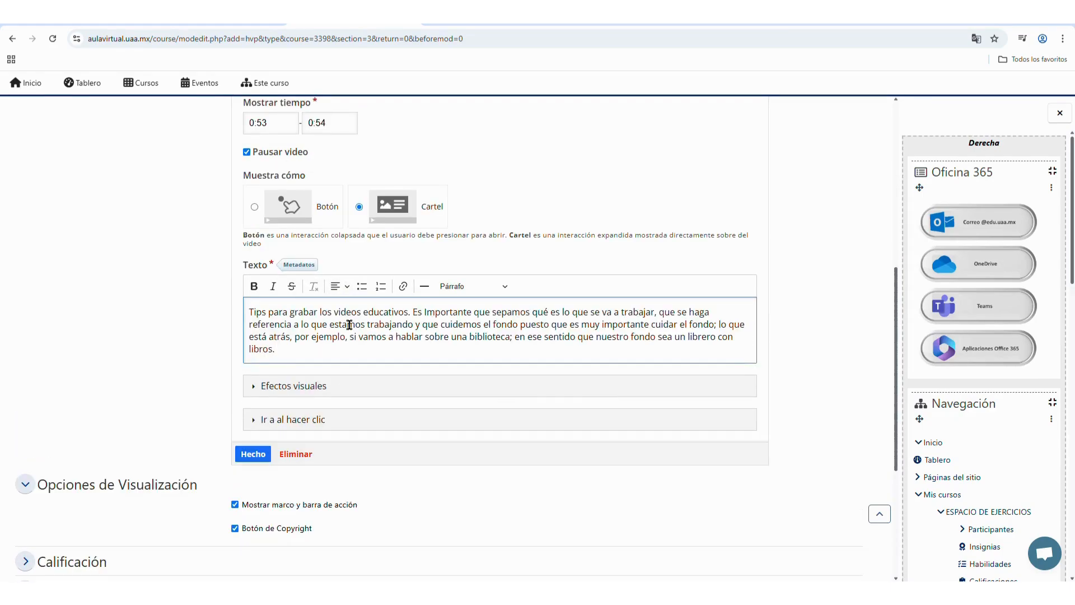
left_click(253, 454)
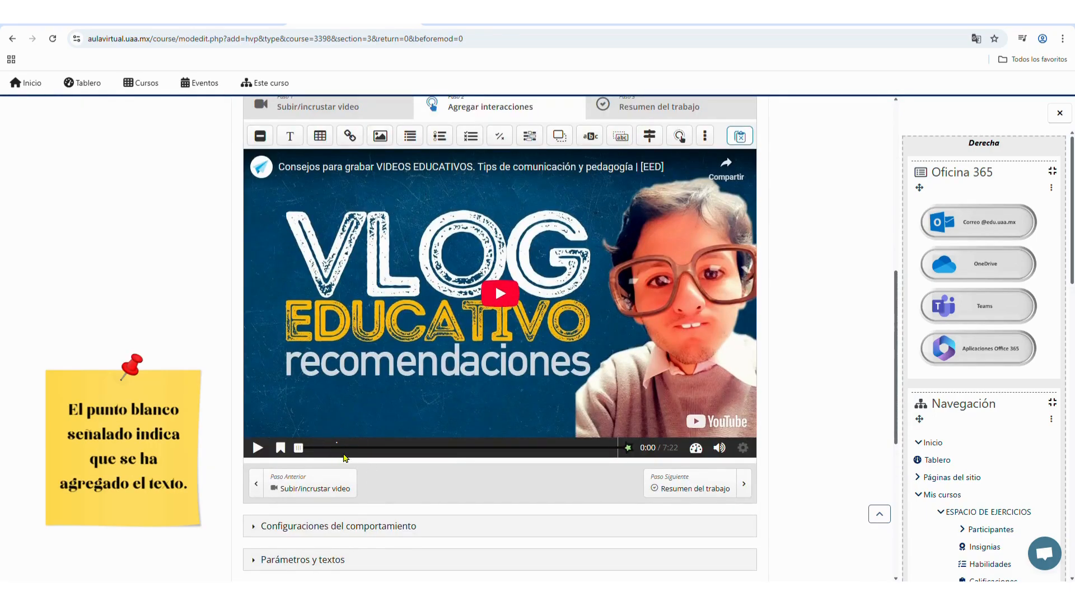
Step: Play the video to the text poster at 0:53, then move it to the frame's left side and enlarge it to fit all its text
left_click(257, 447)
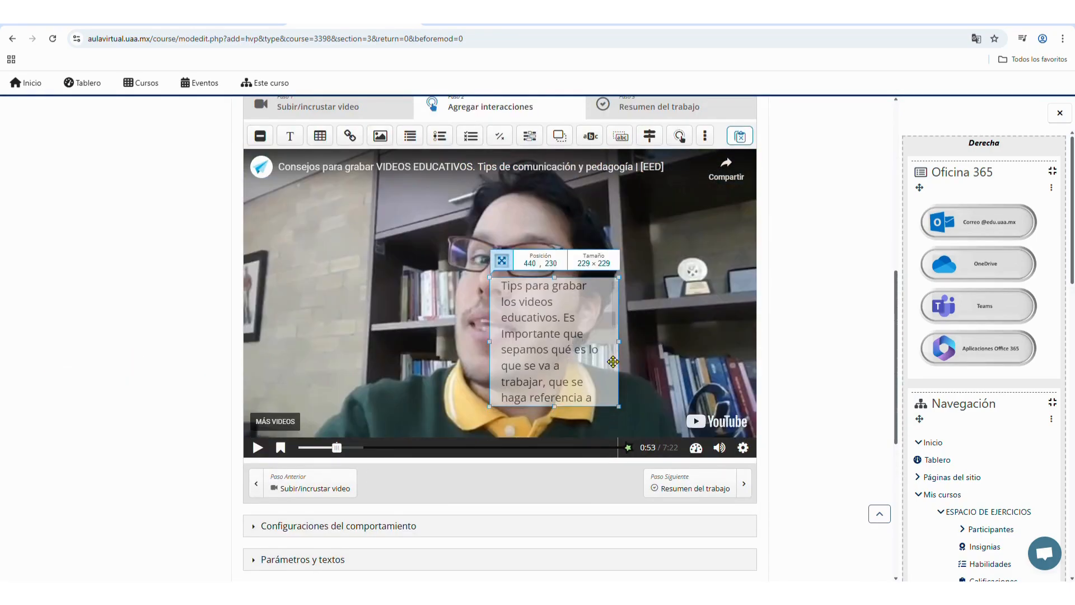
left_click_drag(618, 304, 388, 304)
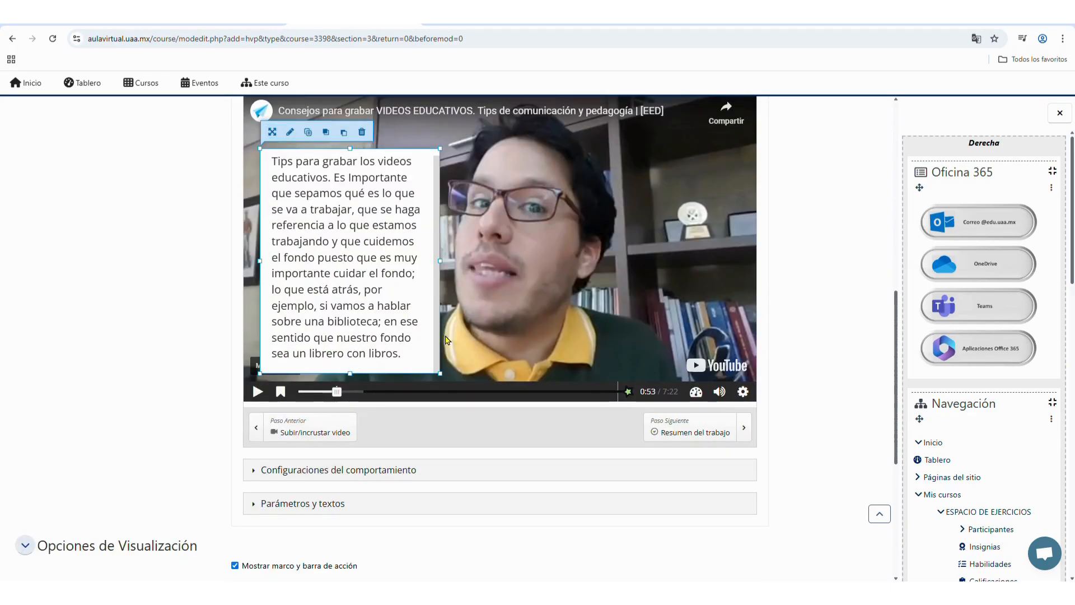
scroll(725, 365, "up", 1)
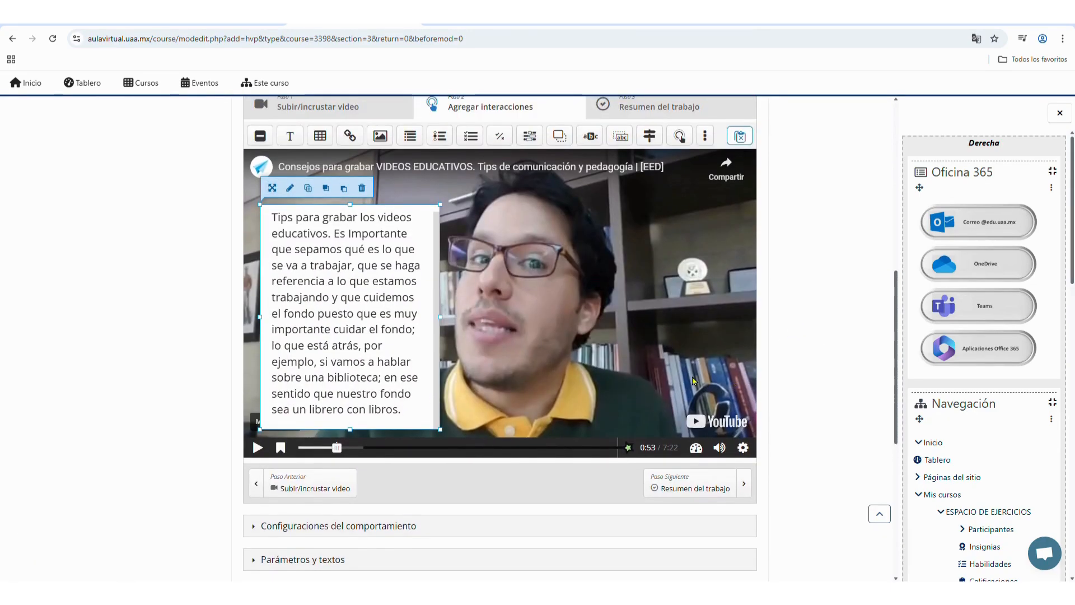
Step: Add a multiple-choice interaction at about 0:58 labelled "Pregunta", titled "Pregunta 1", with the question "¿Cuál es el primer tip?"
left_click(265, 451)
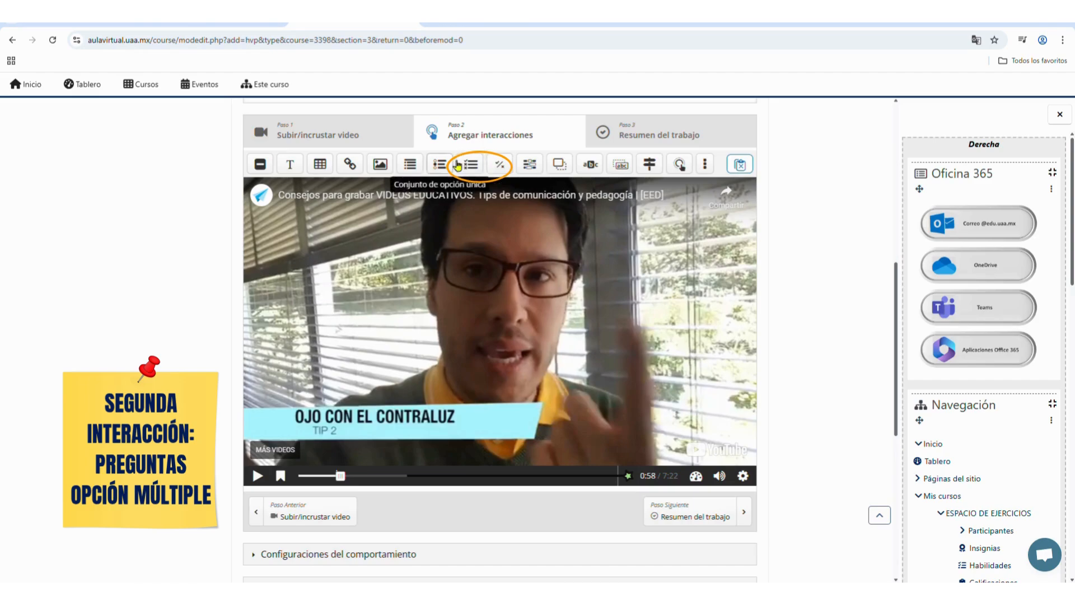
left_click(482, 165)
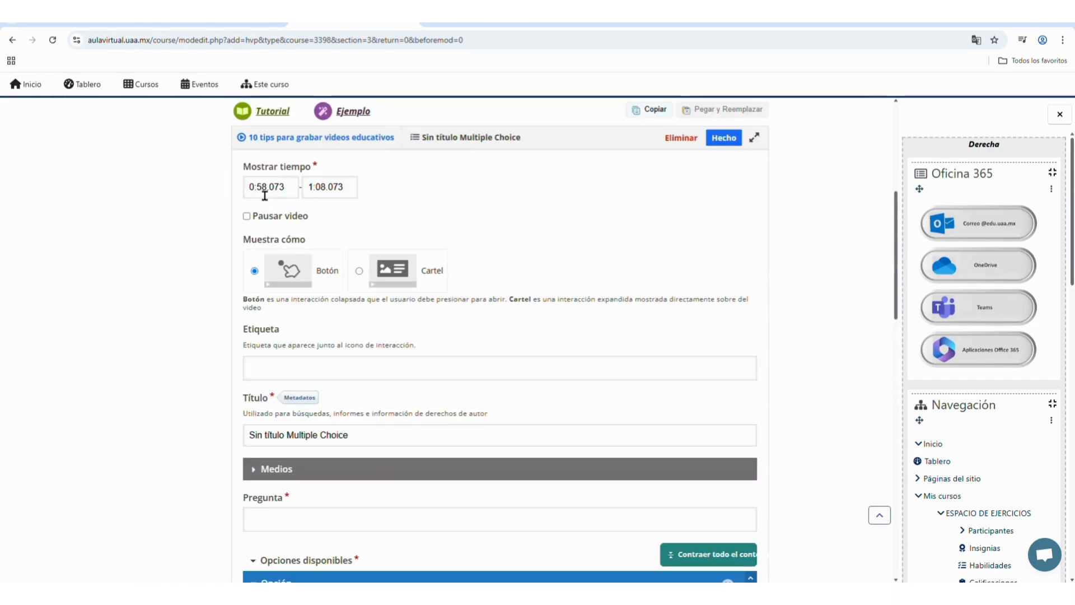
left_click(257, 189)
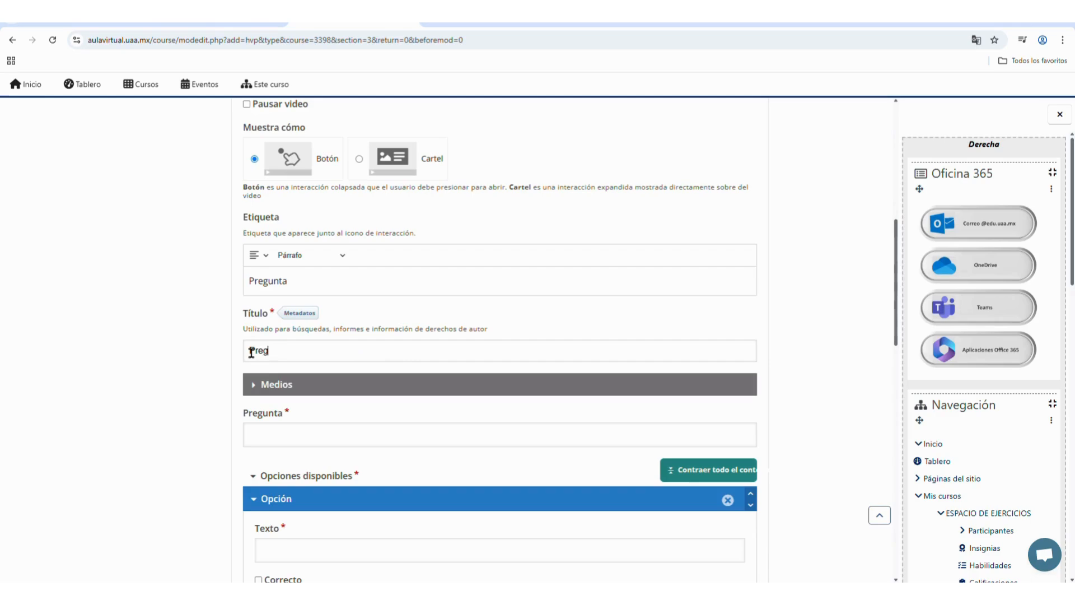
left_click(360, 440)
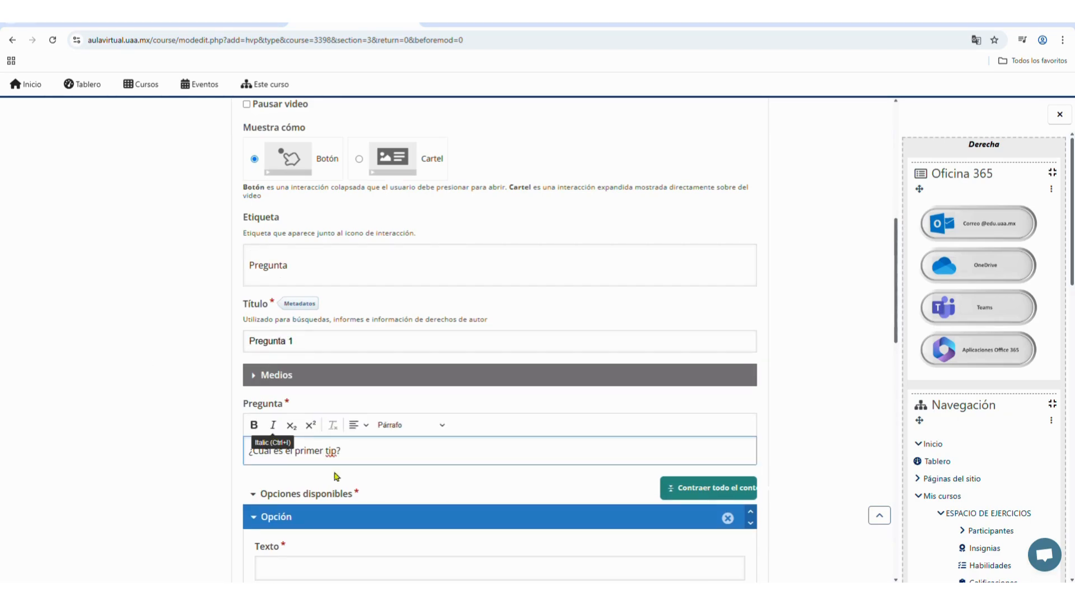
Step: Enter "a. Cuidado con lo que está atrás." as the first answer option and mark it as correct
scroll(493, 508, "down", 3)
scroll(496, 509, "down", 1)
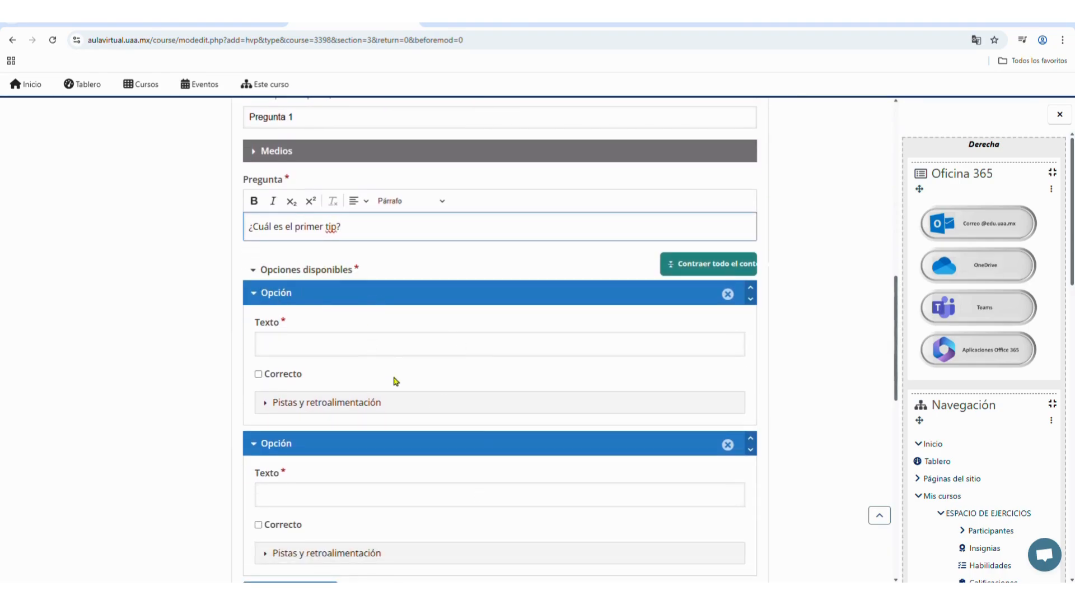
left_click(353, 344)
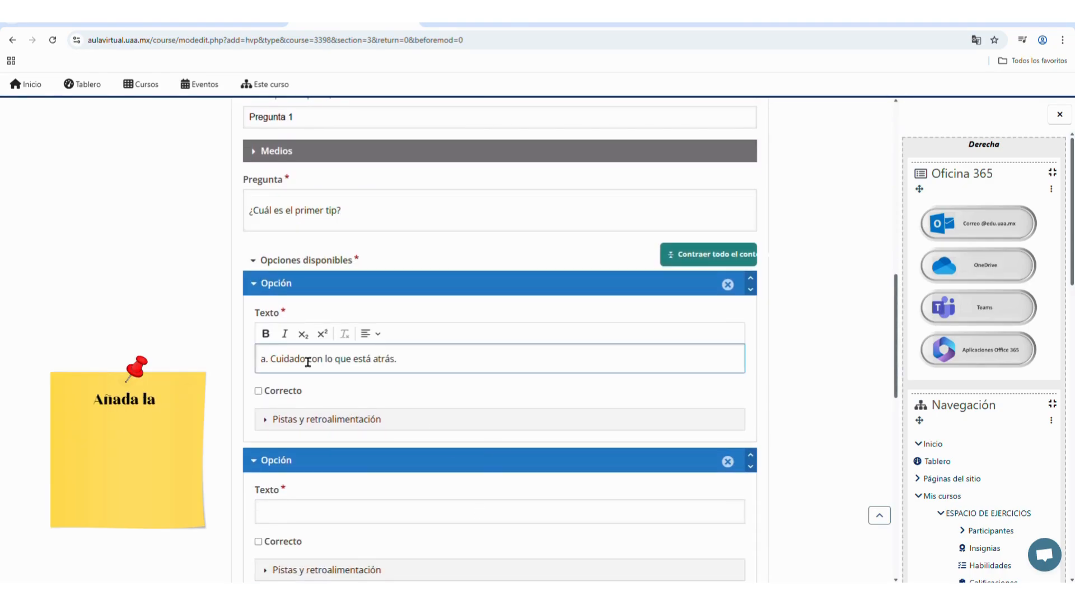
left_click(266, 391)
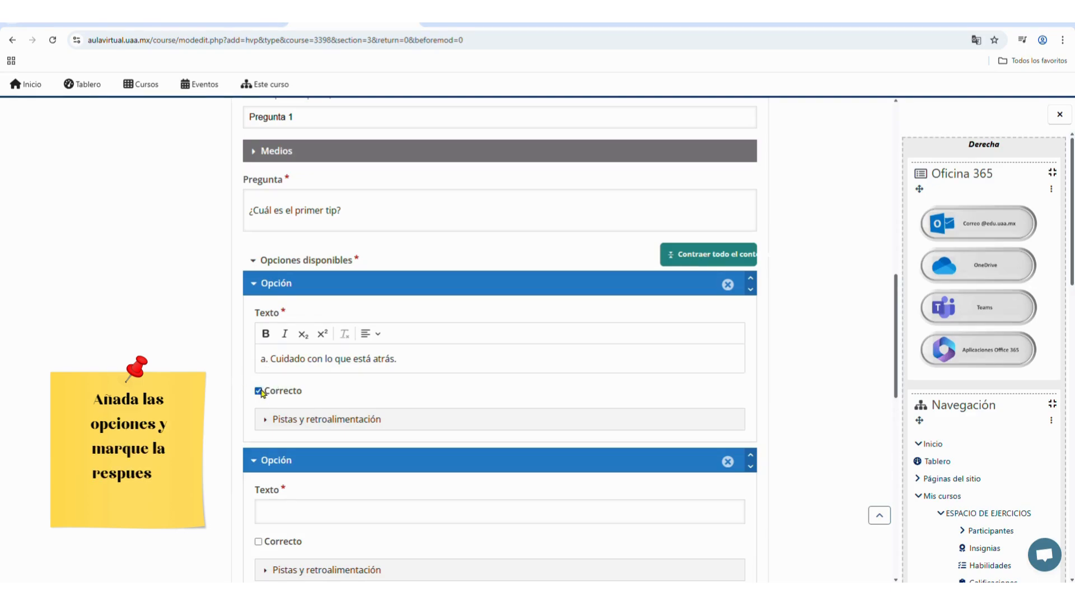
Step: Enter "b. Cuidado con el contraluz." as the second answer option
scroll(398, 403, "down", 1)
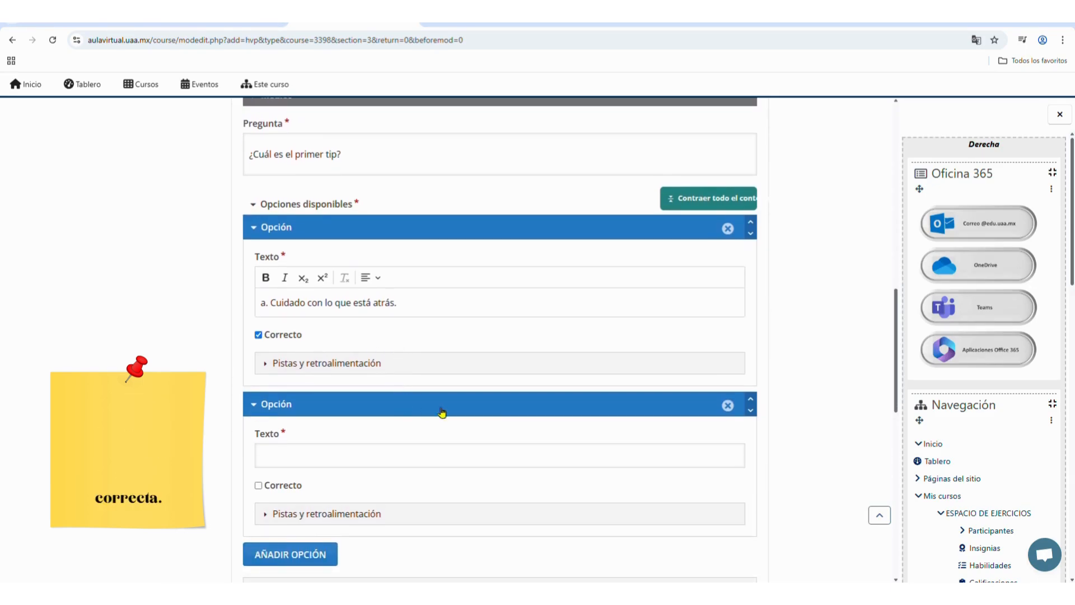
scroll(442, 413, "down", 3)
left_click(325, 294)
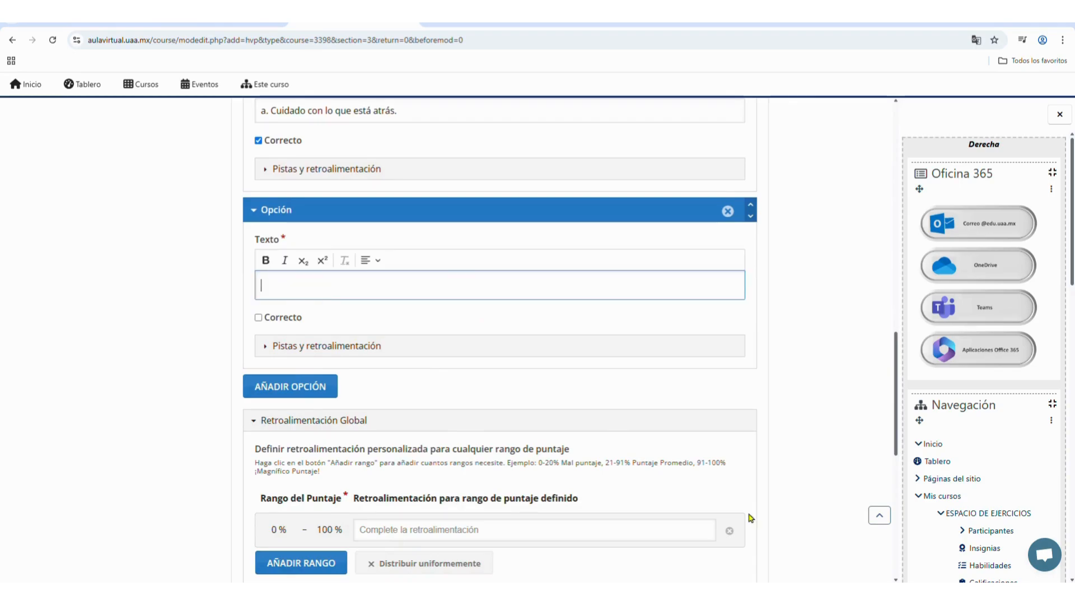
type("b. Cuidado con el contraluz.")
Step: Add a third answer option reading "c. La composición; dónde ubicamos al sujeto con la imagen."
scroll(327, 224, "down", 3)
left_click(328, 218)
left_click(313, 277)
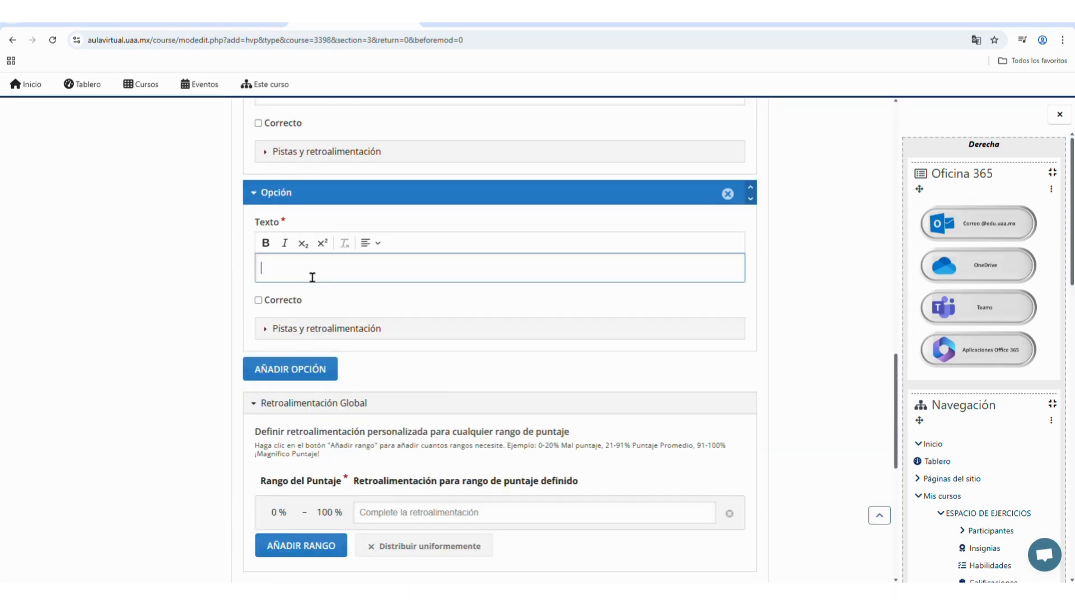
type("c. La composición; dónde ubicamos al sujeto con la imagen.")
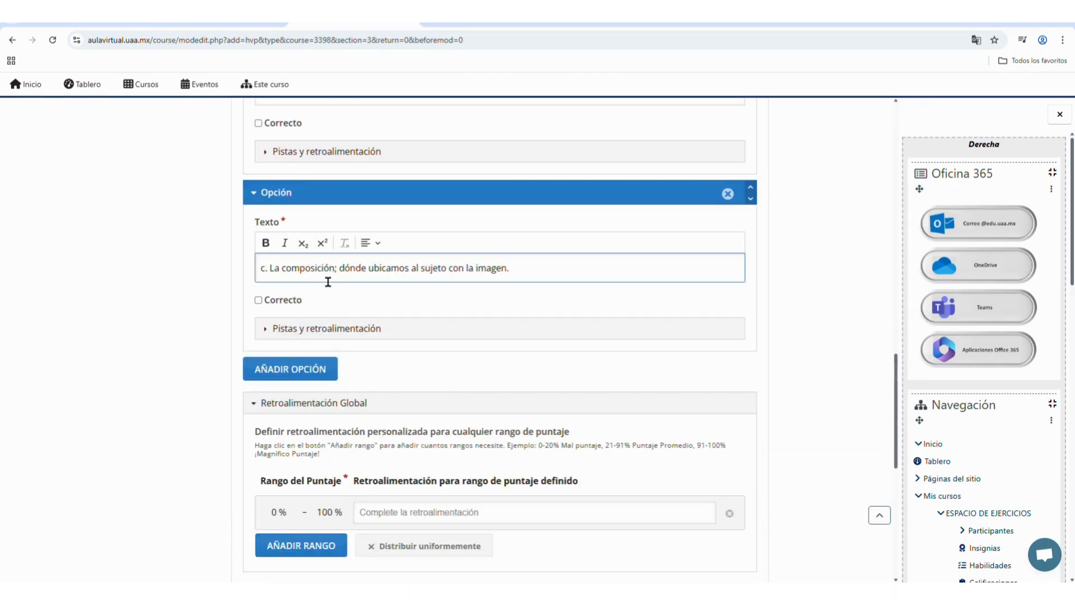
Step: Finish editing the multiple-choice question and return to the interactive video's interaction editor
scroll(354, 184, "down", 3)
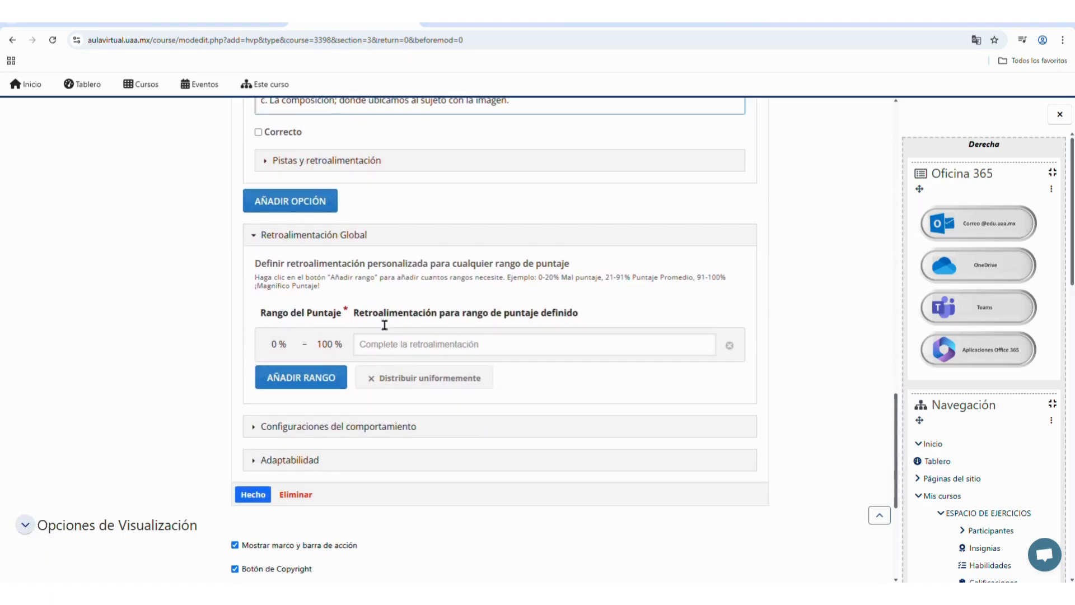
scroll(359, 401, "down", 2)
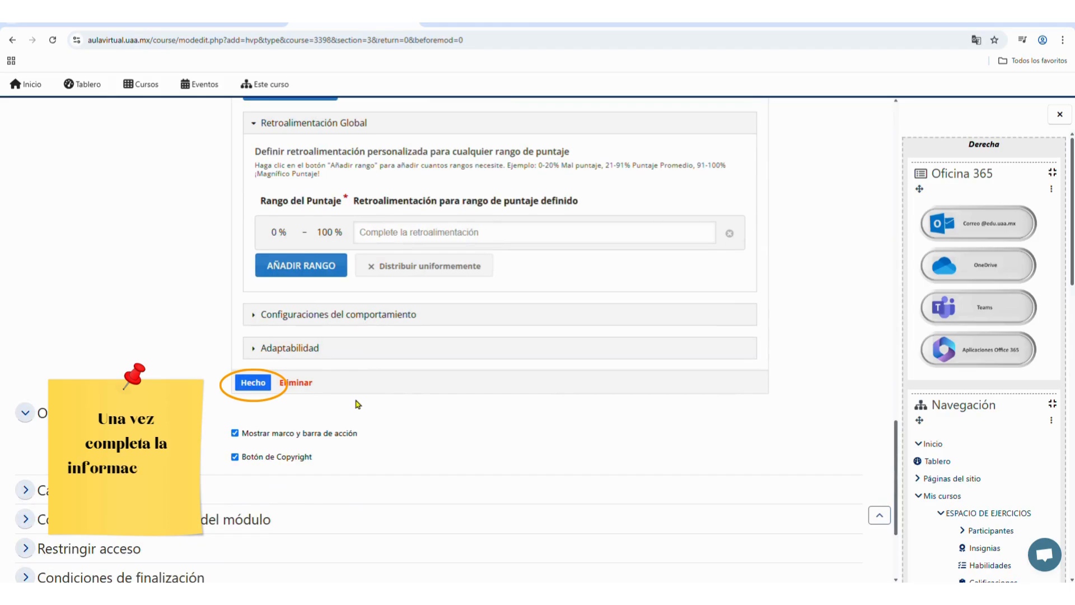
left_click(254, 383)
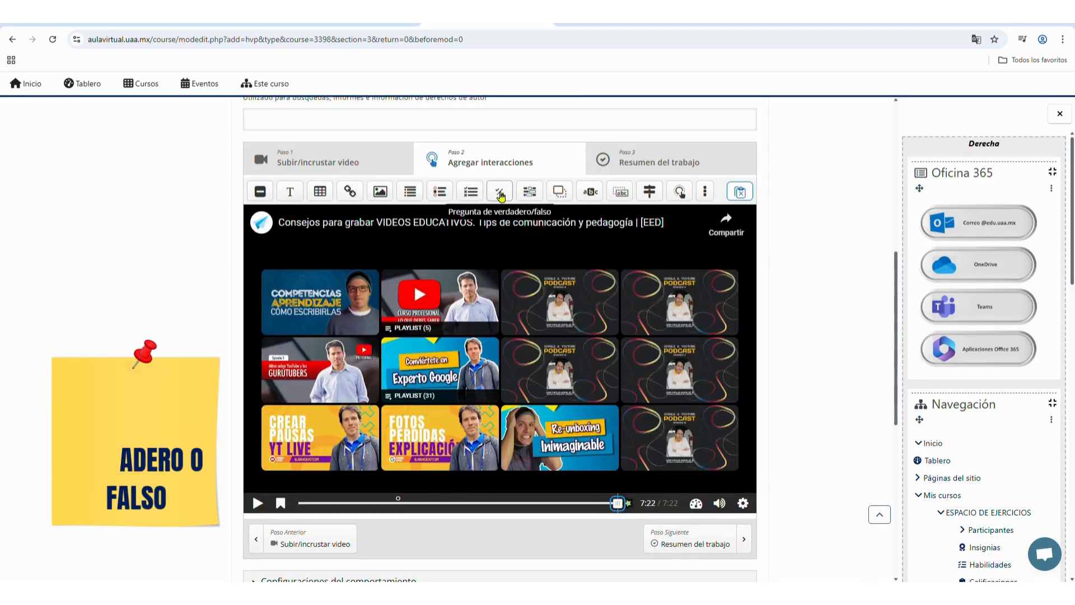
Step: Add a true/false question interaction at about 3:40 that pauses the video and is shown as a button labelled "Enunciado"
left_click(504, 194)
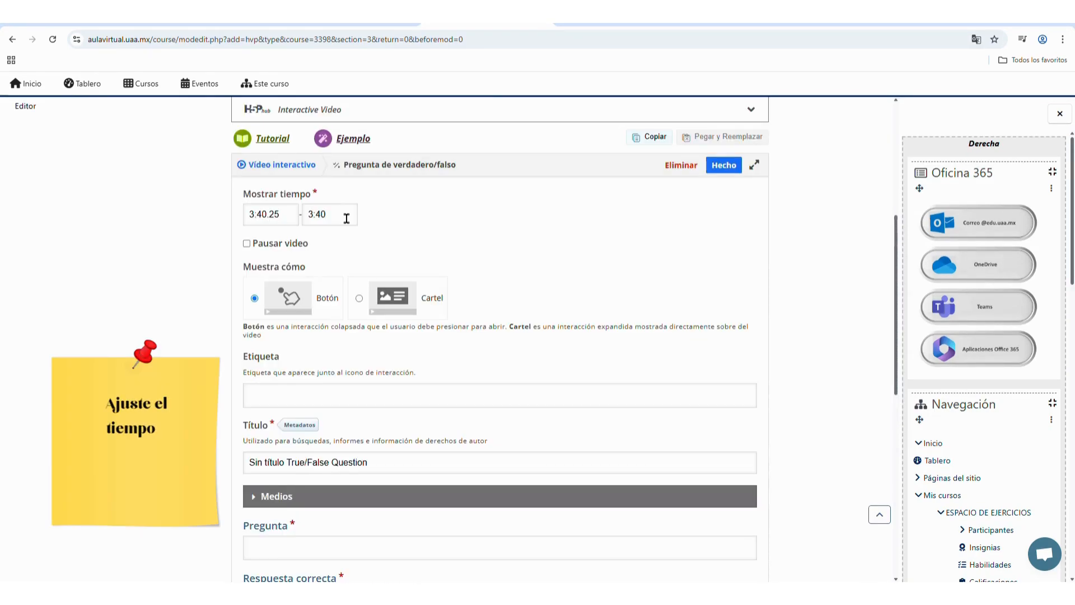
left_click(251, 280)
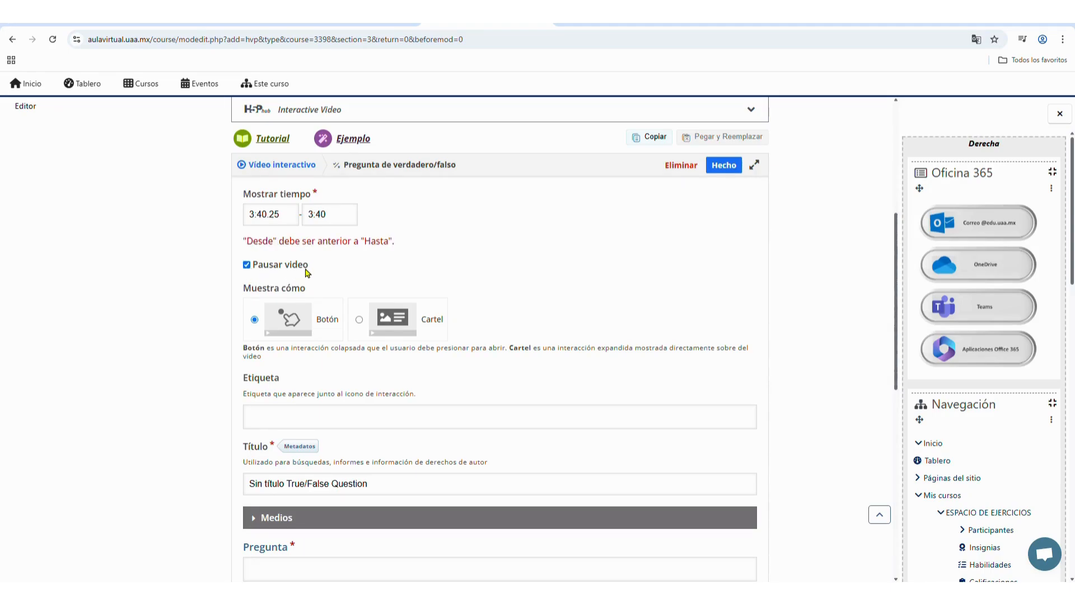
scroll(307, 273, "down", 3)
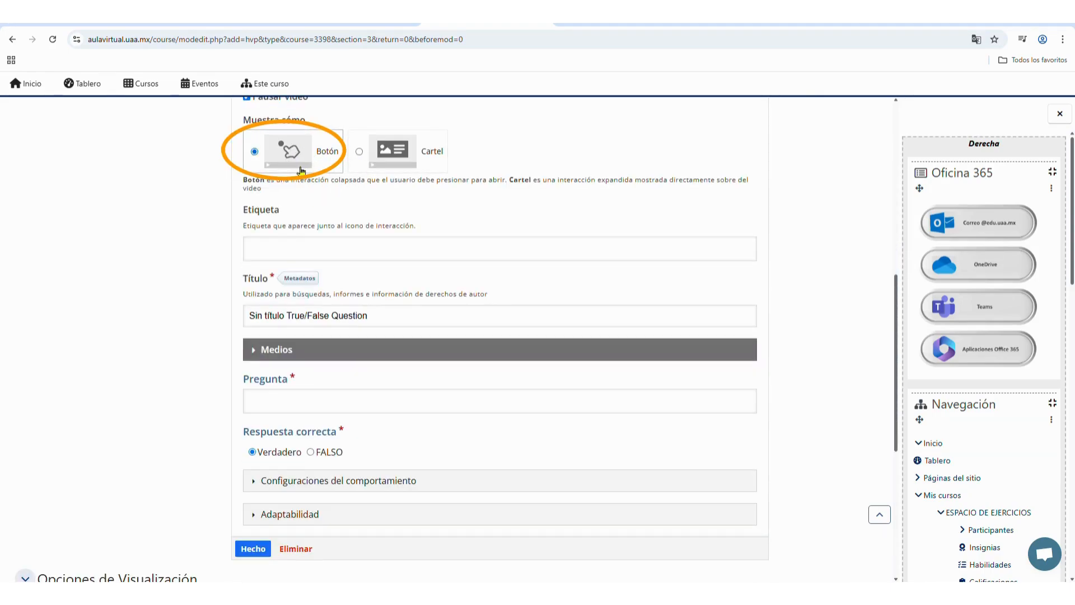
left_click(301, 251)
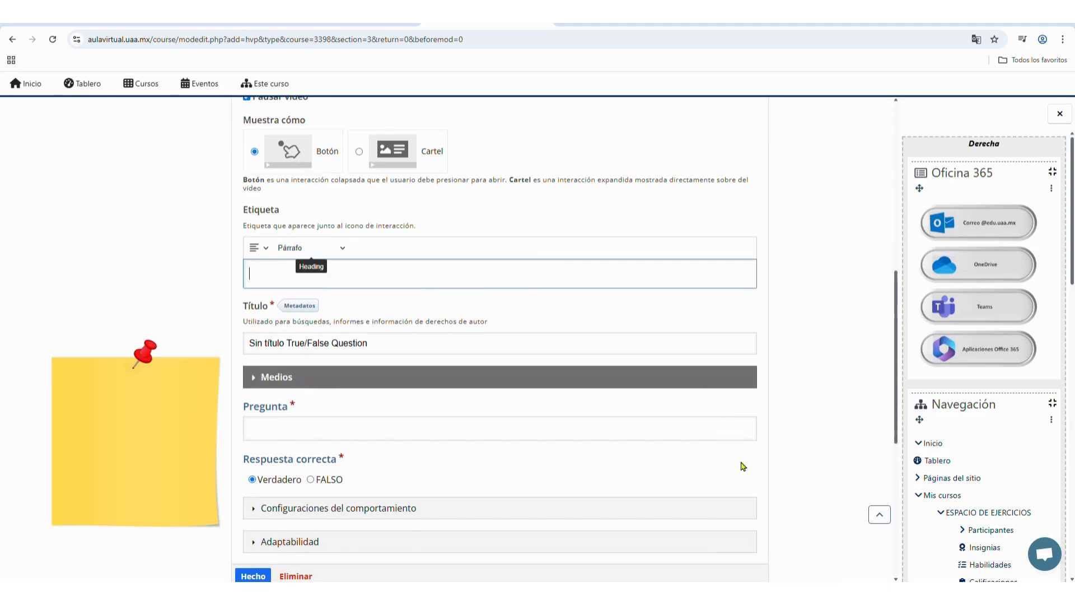
type("Enunciado")
Step: Replace the true/false question's default title with "Verdadero o falso"
left_click_drag(370, 343, 235, 340)
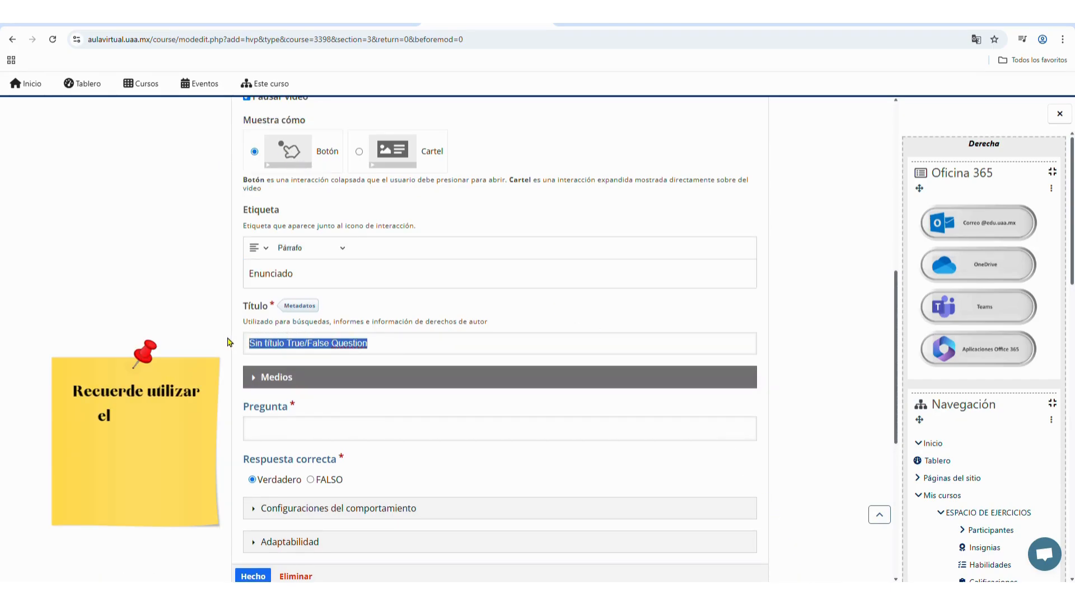
key("BackSpace")
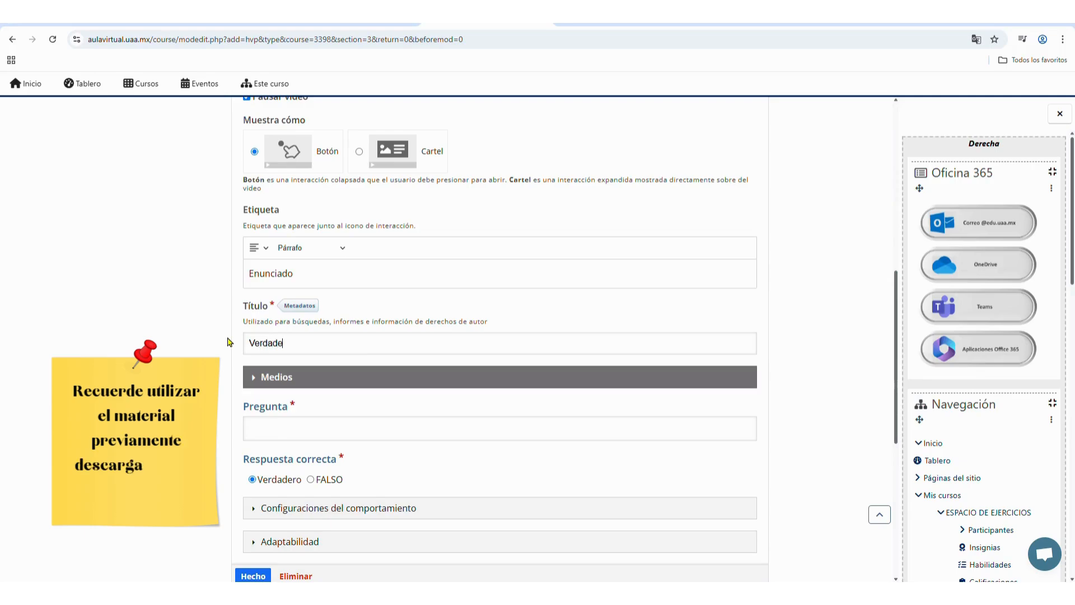
type("Verdadero o fal")
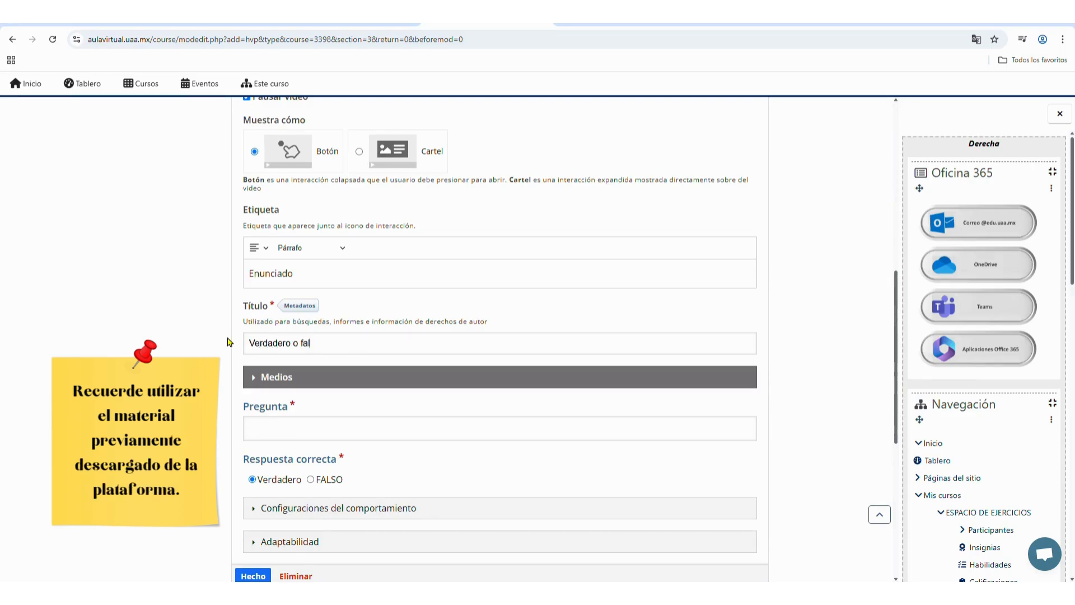
type("so")
Step: Enter the question "El cuarto tipo tiene que ver con el lenguaje, es decir, qué y cómo lo decimos." with Verdadero as the correct answer
key("Tab")
scroll(684, 543, "down", 2)
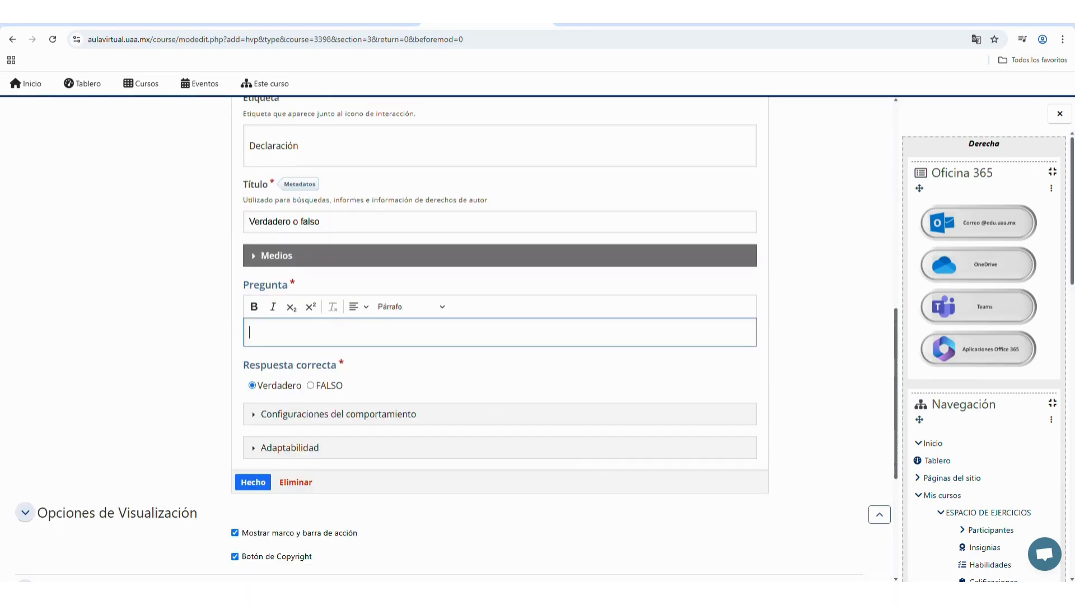
type("El cuarto tipo tiene que ver con el lenguaje, es decir, qué y cómo lo decimos.")
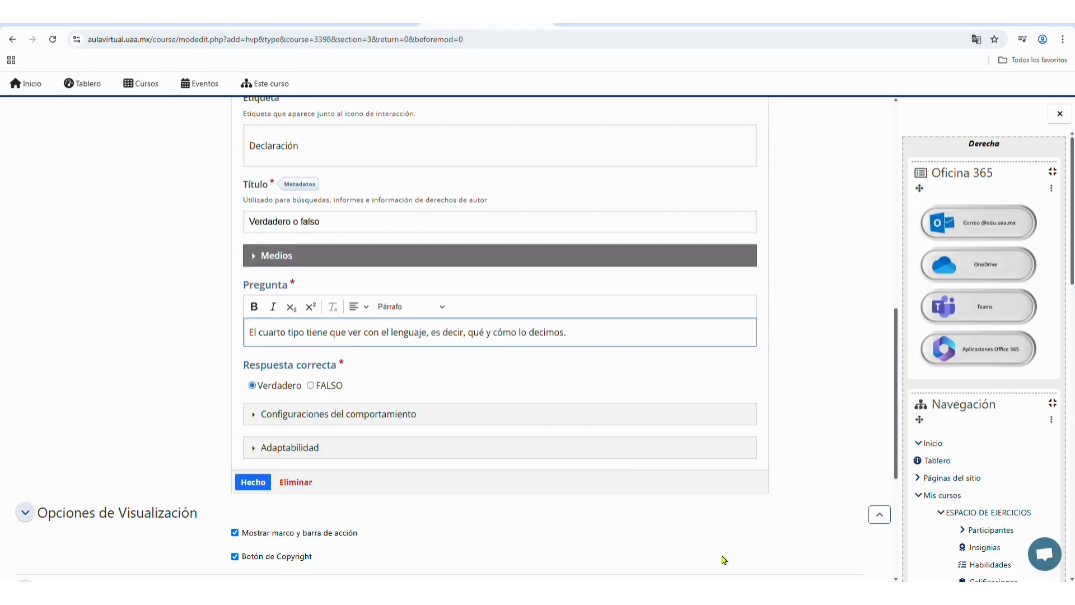
left_click(253, 387)
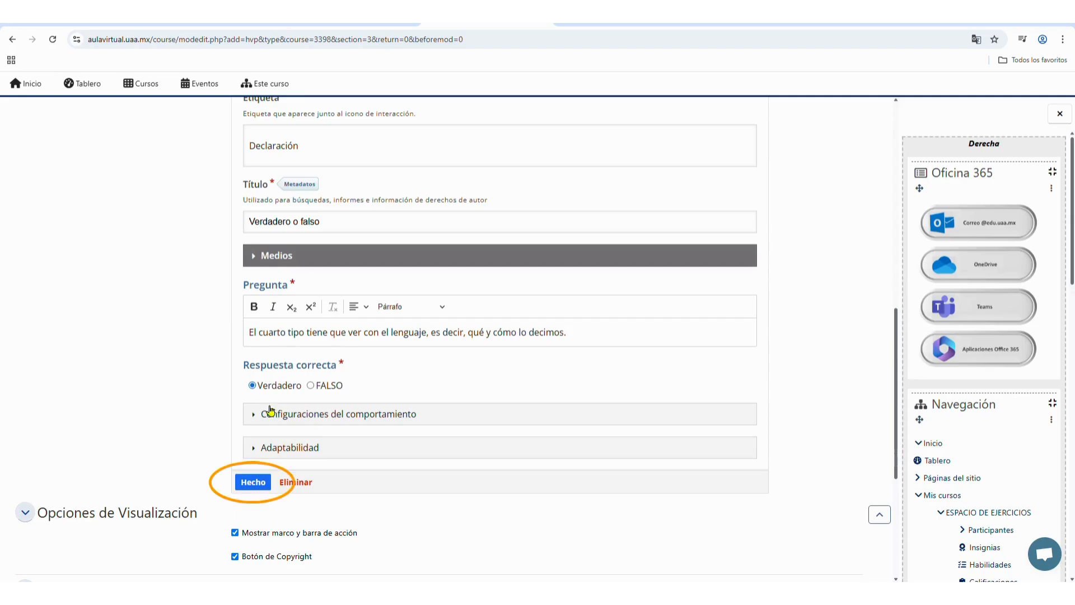
Step: Finish the true/false question, then save the interactive video activity and return to the course
left_click(268, 483)
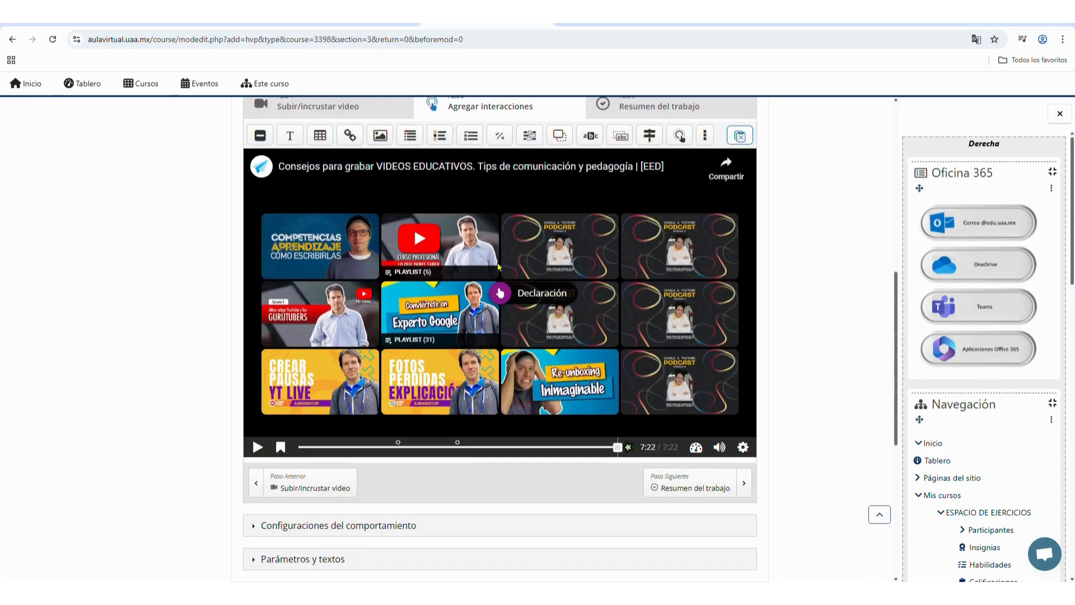
scroll(291, 443, "down", 6)
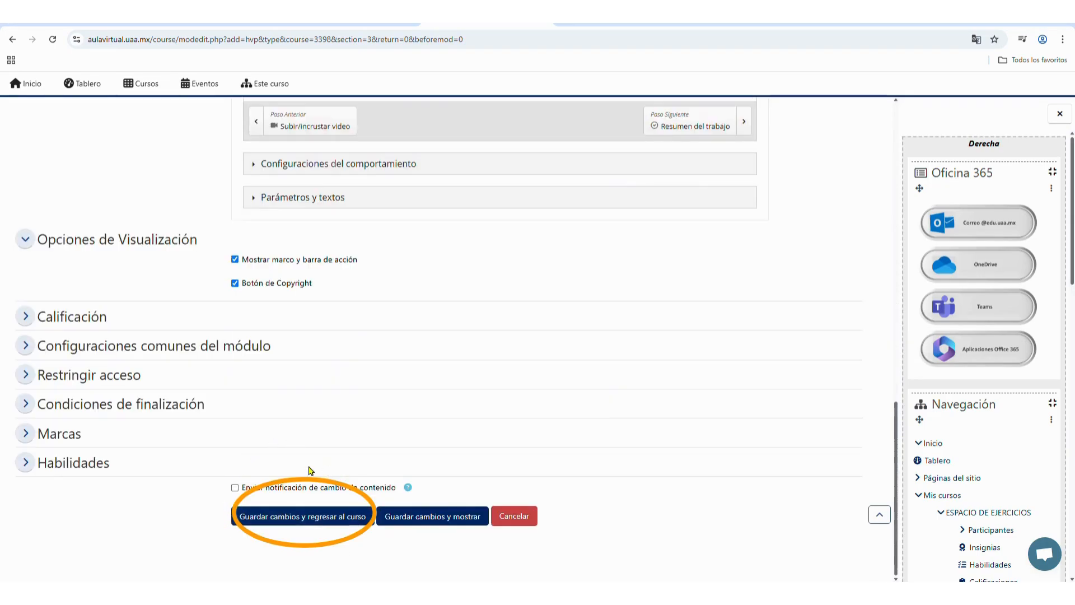
left_click(311, 515)
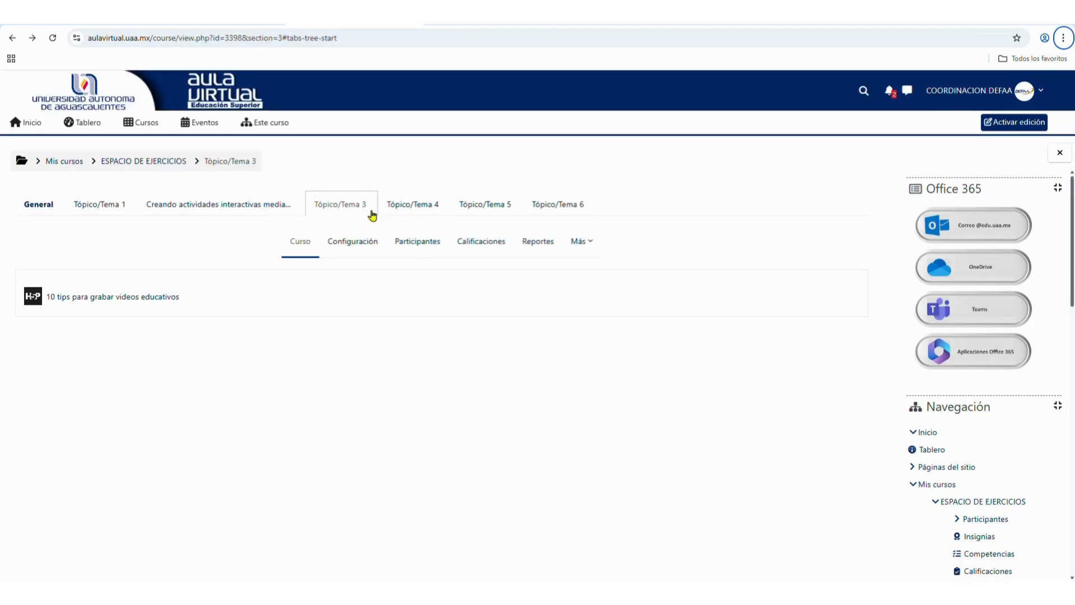
Step: Open the activity "10 tips para grabar videos educativos" and check its two question interactions and the answer submission screen
left_click(134, 298)
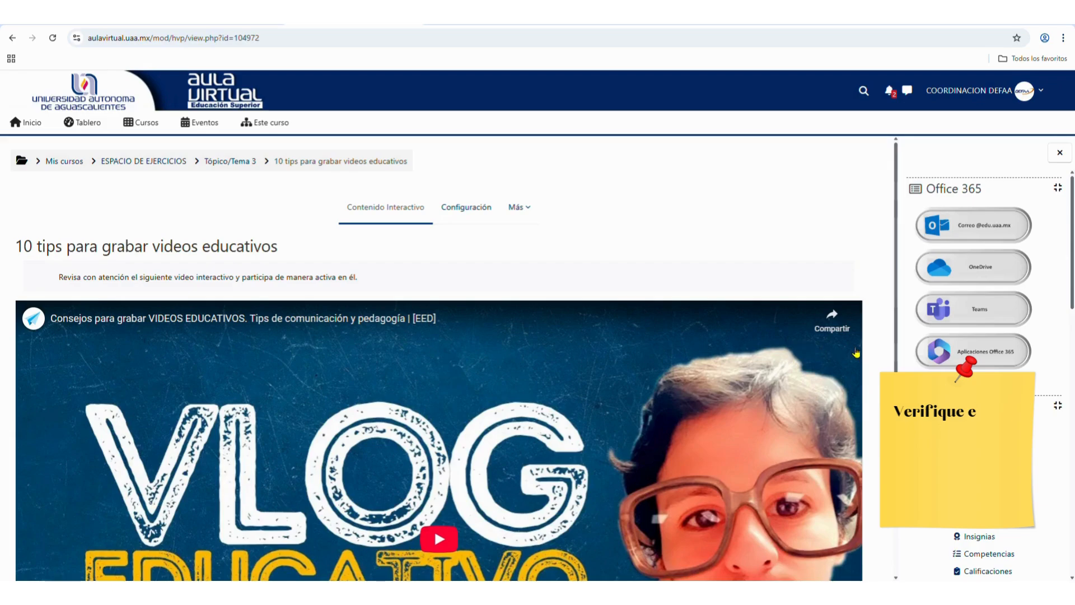
scroll(863, 364, "down", 4)
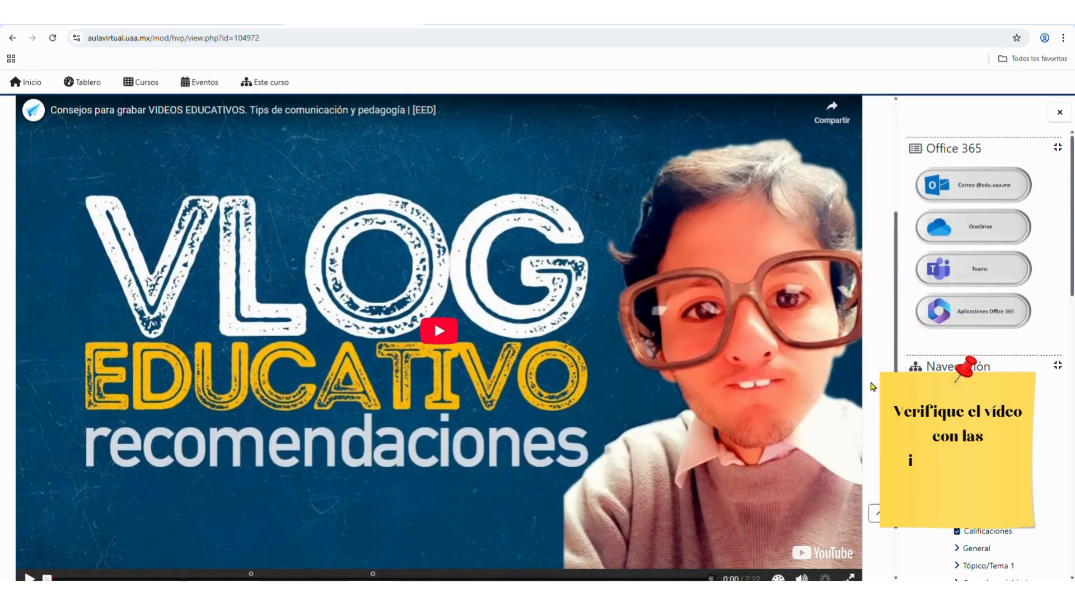
scroll(871, 386, "down", 1)
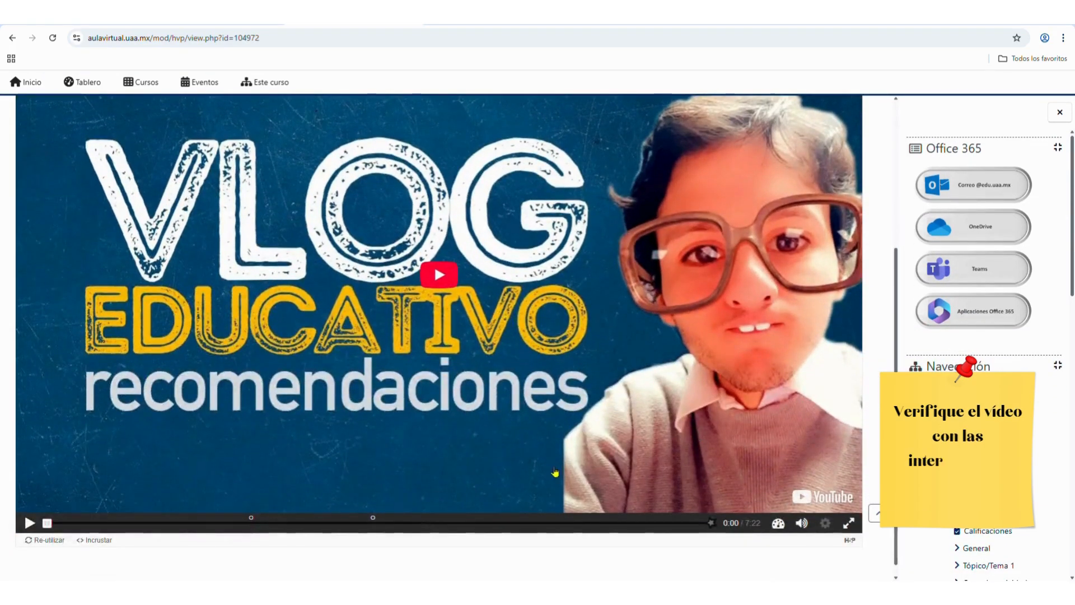
left_click(253, 531)
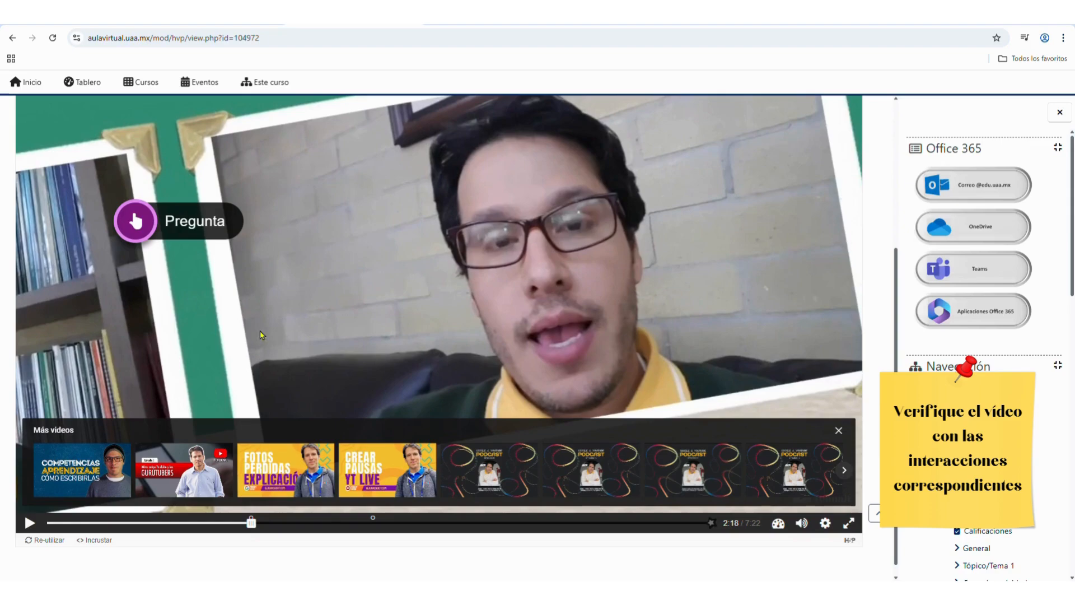
left_click(373, 522)
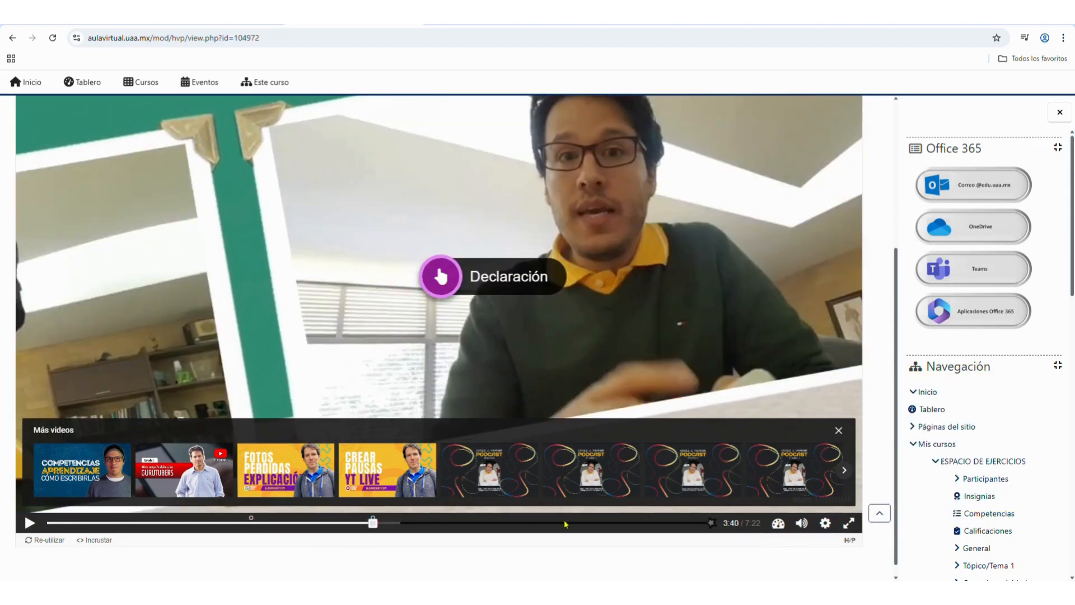
left_click(711, 523)
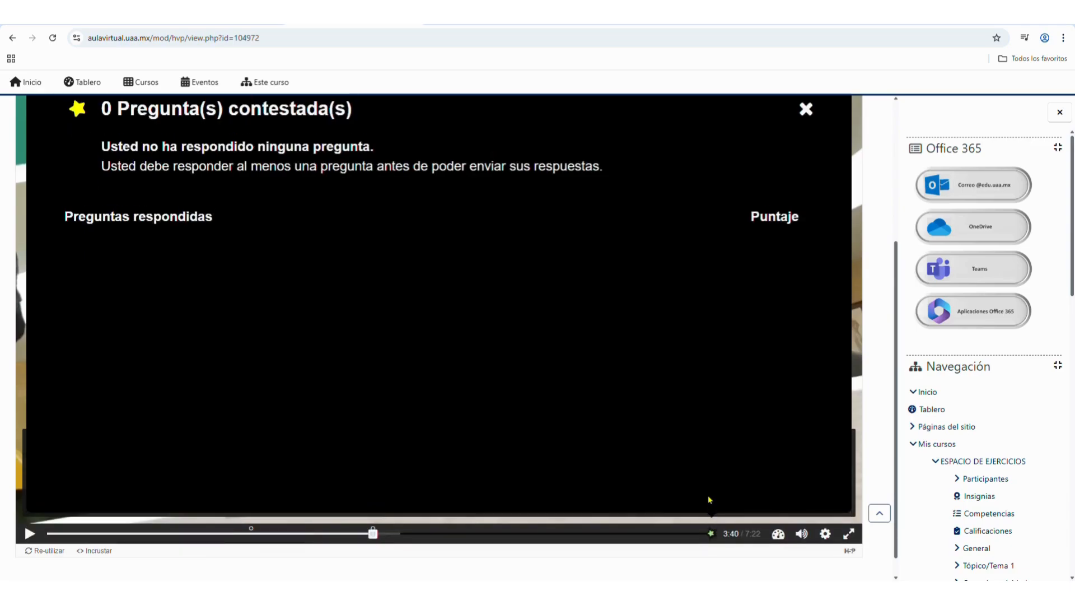